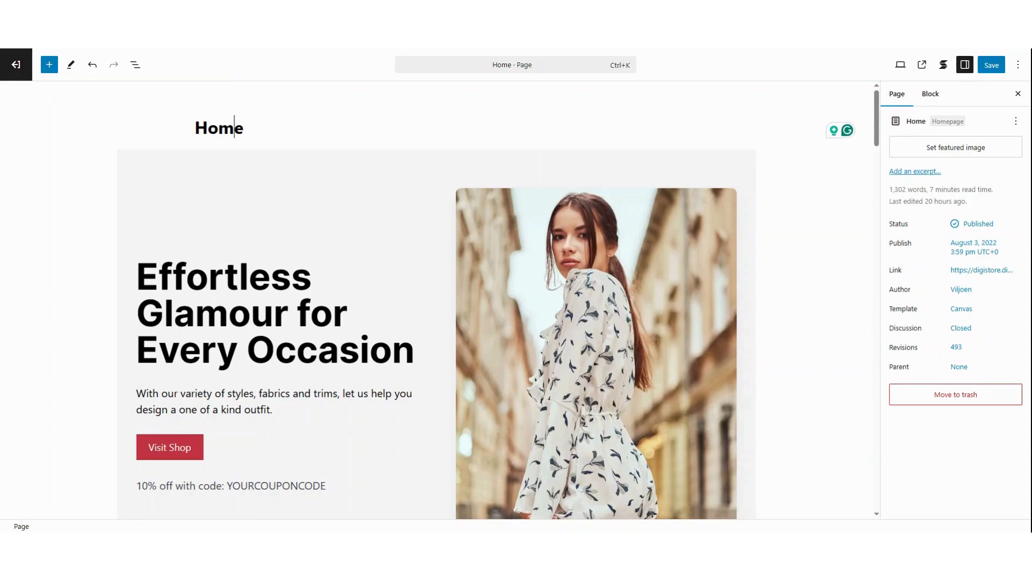
- Open the page's block list, select the Intro Section and Trust Badges blocks in turn, and check the block settings sidebar
left_click(136, 65)
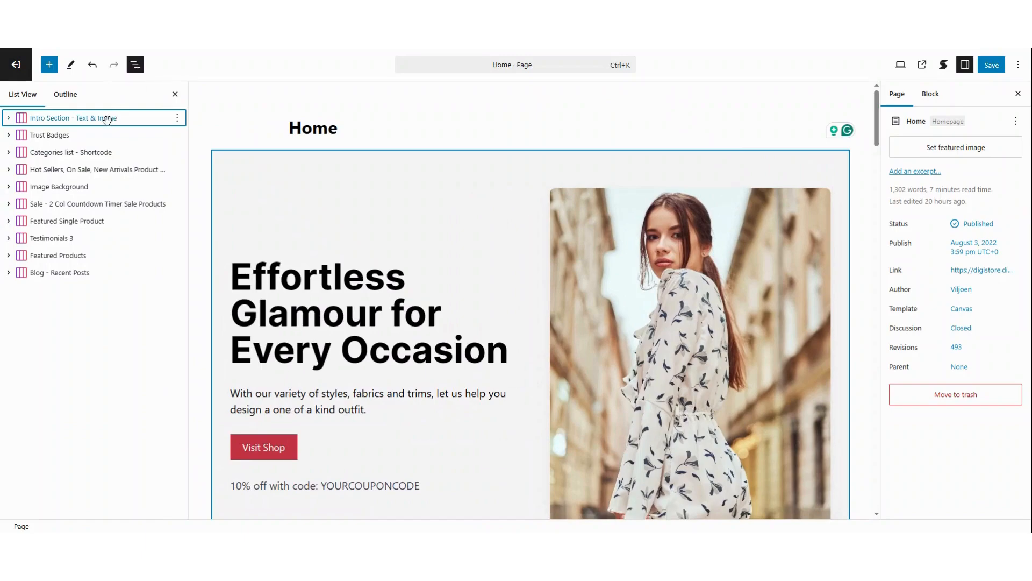
left_click(107, 119)
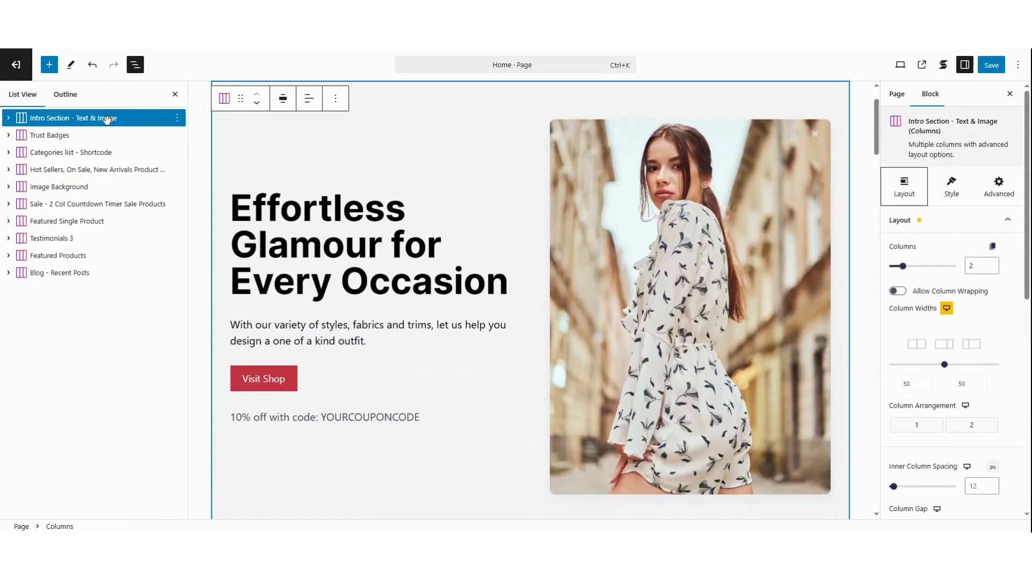
left_click(82, 137)
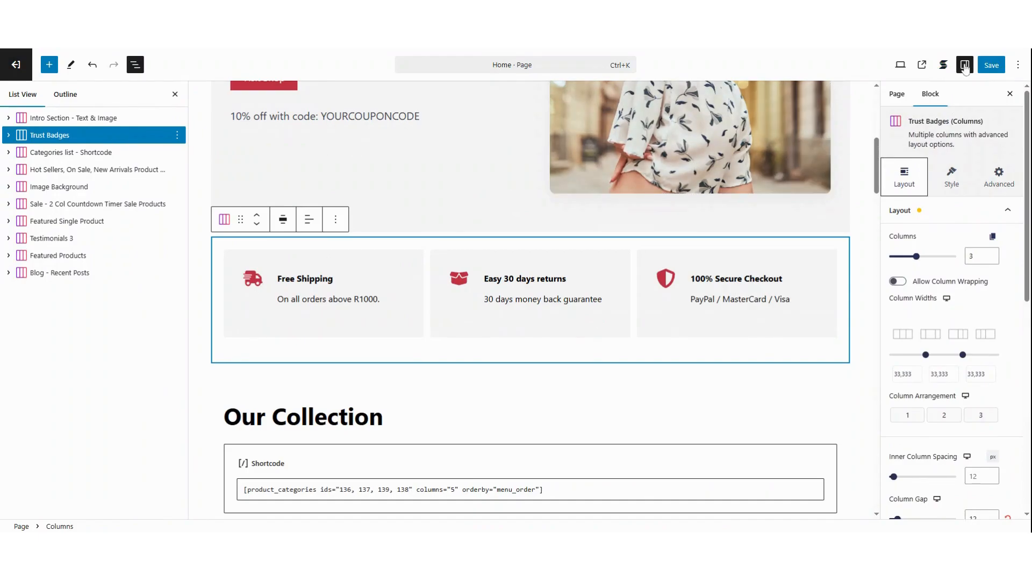
left_click(966, 67)
left_click(966, 70)
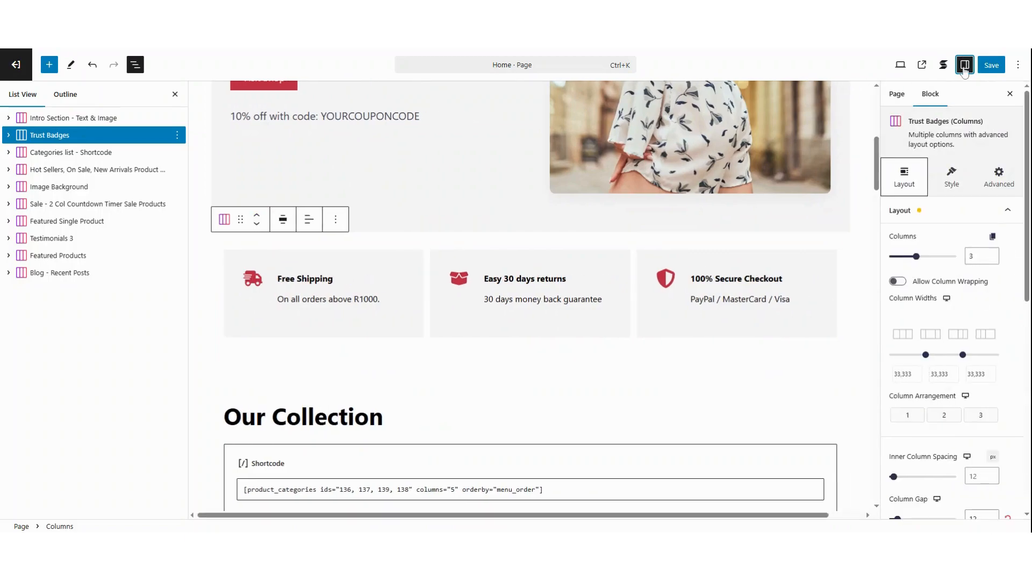
- Try the Trust Badges section's responsive options for hiding it on desktop, tablet and mobile
left_click(1005, 177)
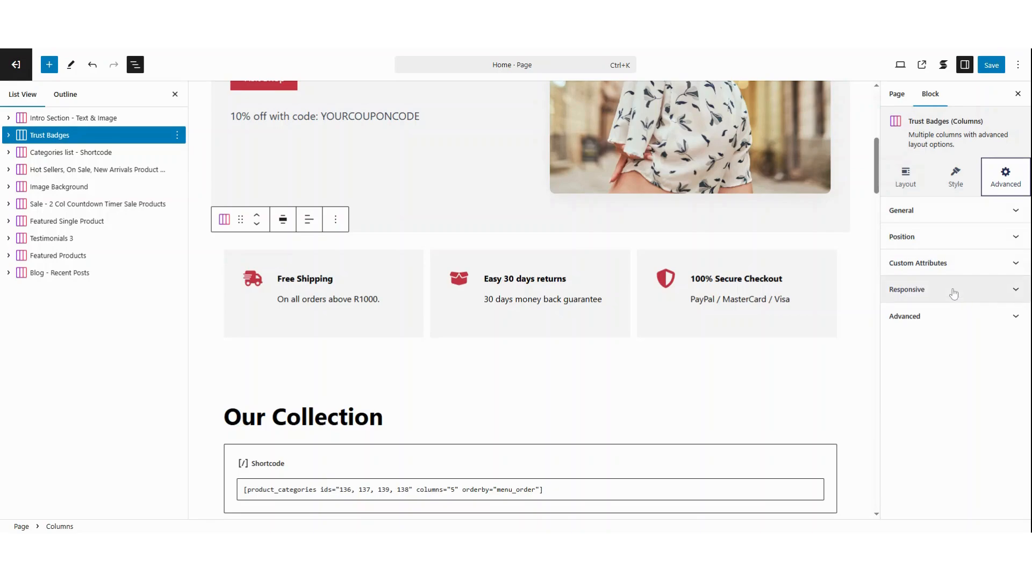
left_click(953, 293)
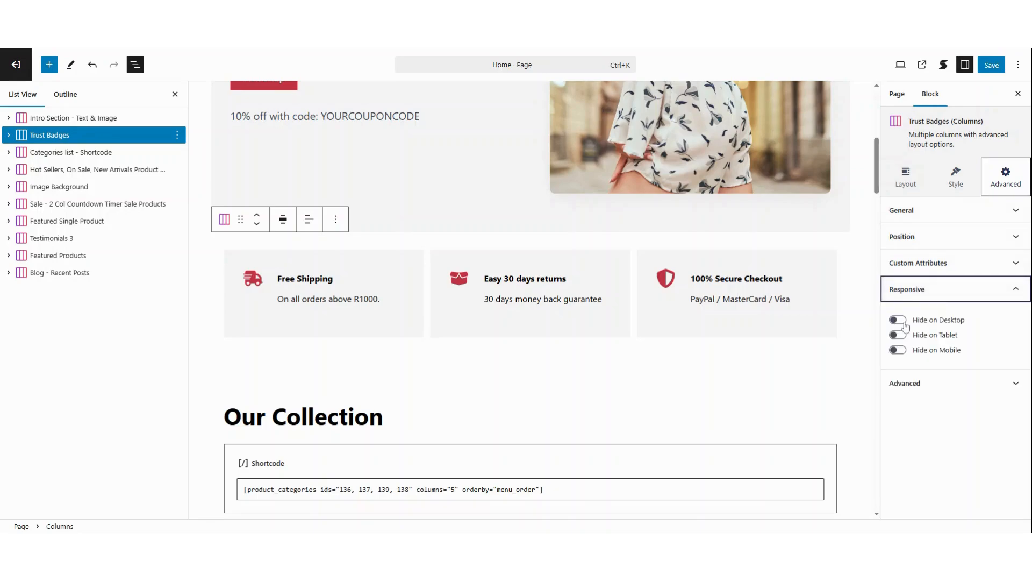
left_click(903, 323)
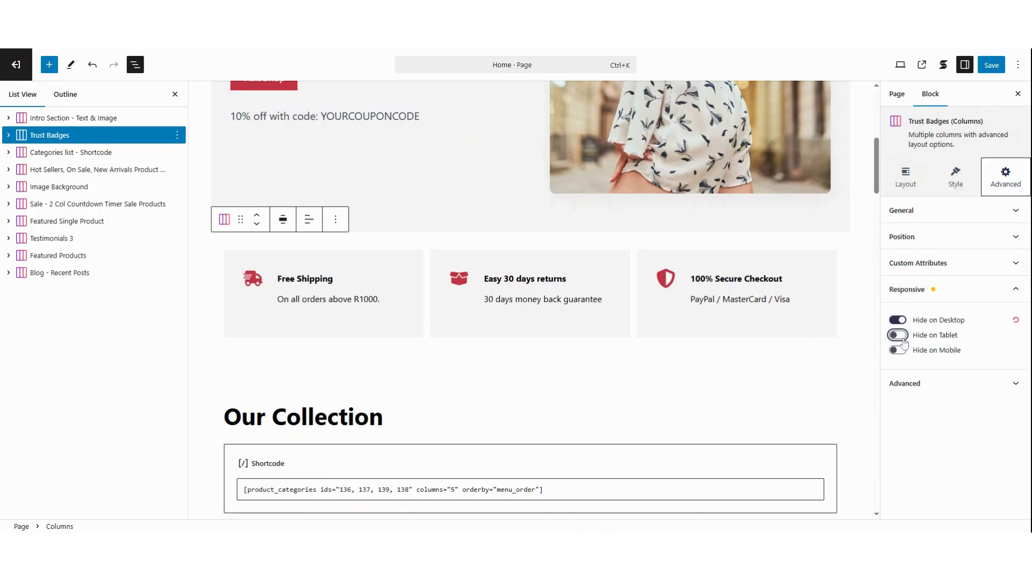
left_click(903, 338)
left_click(902, 351)
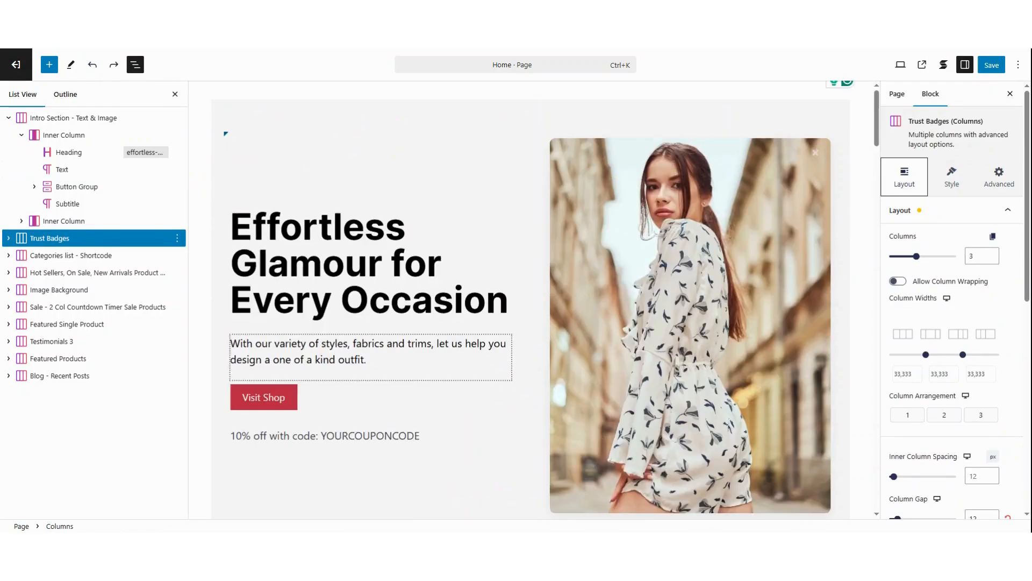
- Select the intro section's main heading and review its content text and title HTML tag, keeping H1
scroll(372, 369, "up", 1)
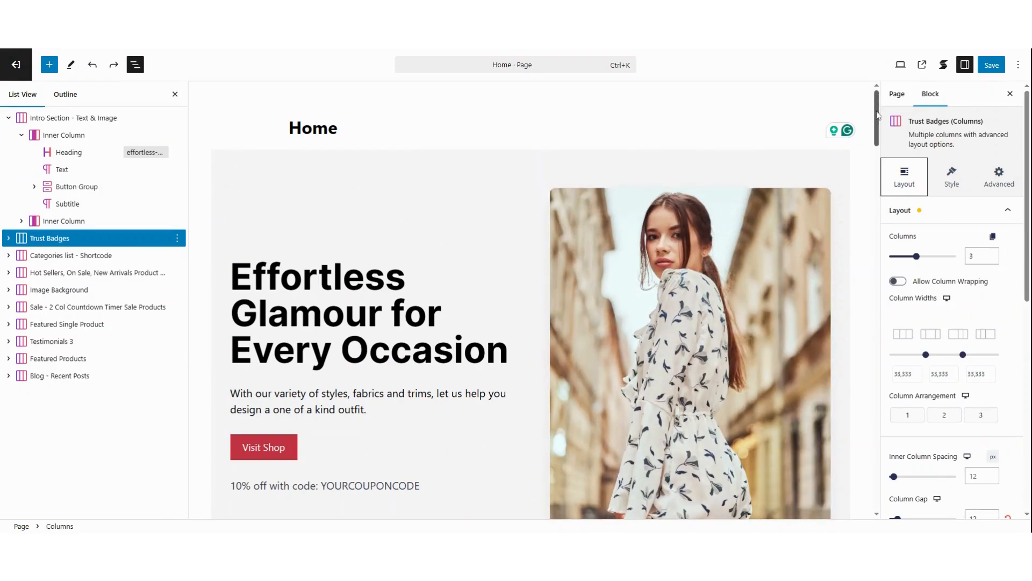
left_click_drag(879, 116, 881, 131)
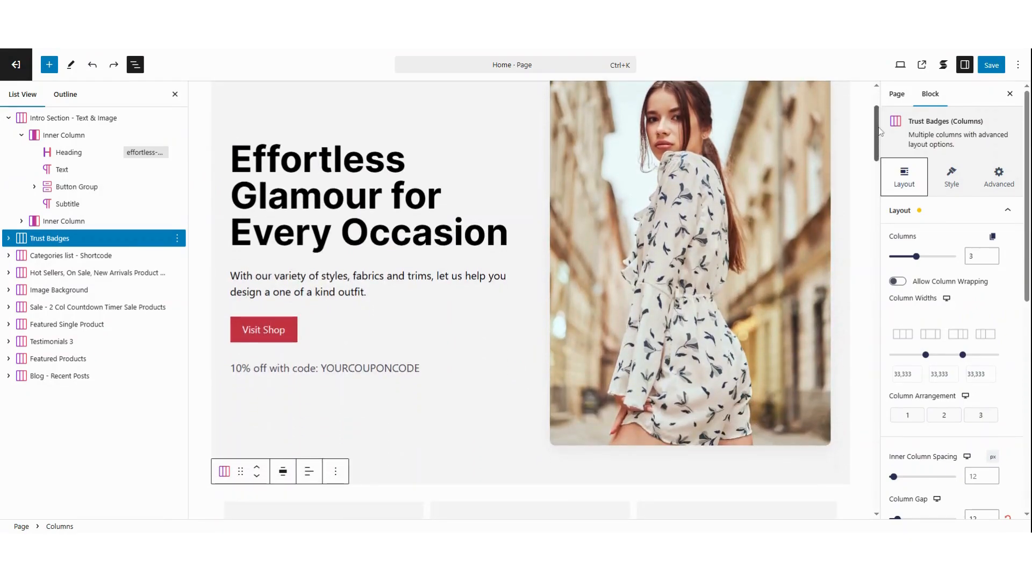
left_click_drag(879, 131, 880, 129)
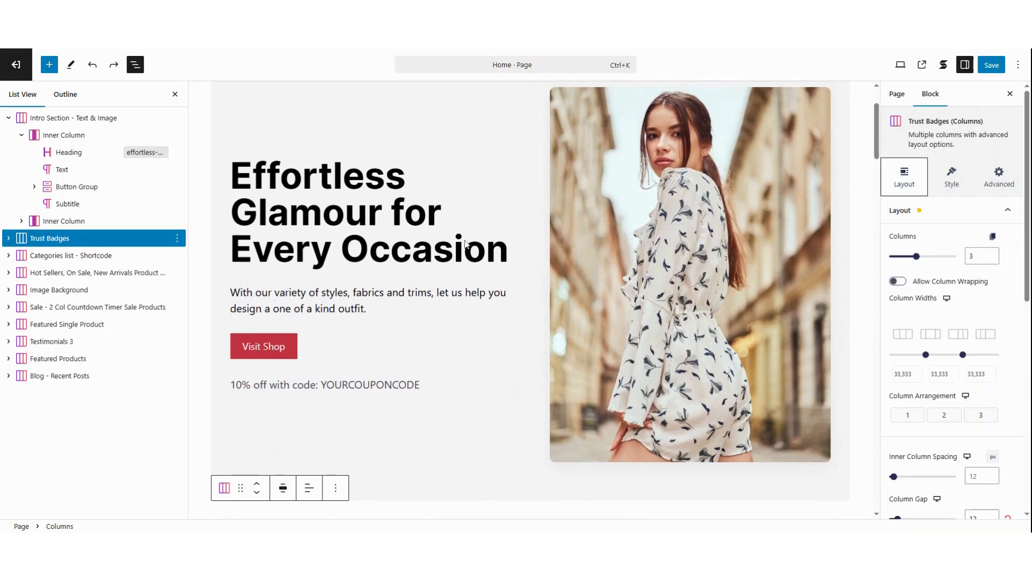
left_click(345, 213)
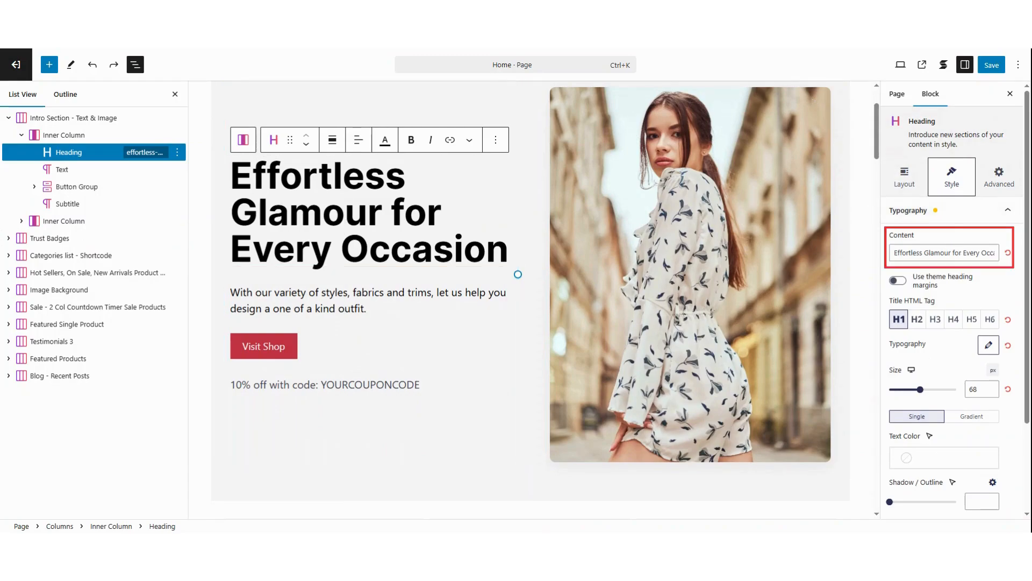
triple_click(948, 253)
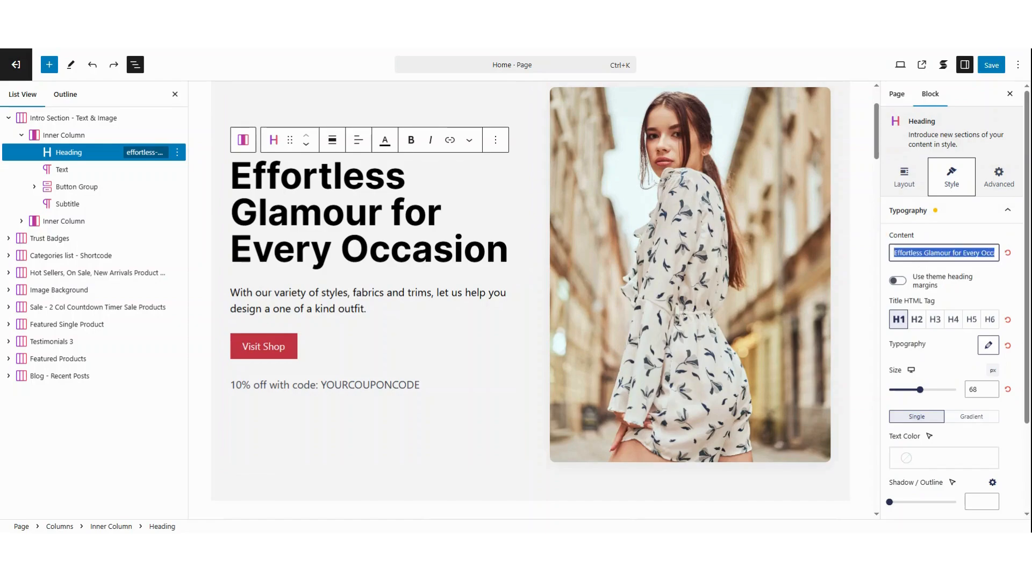
left_click(948, 252)
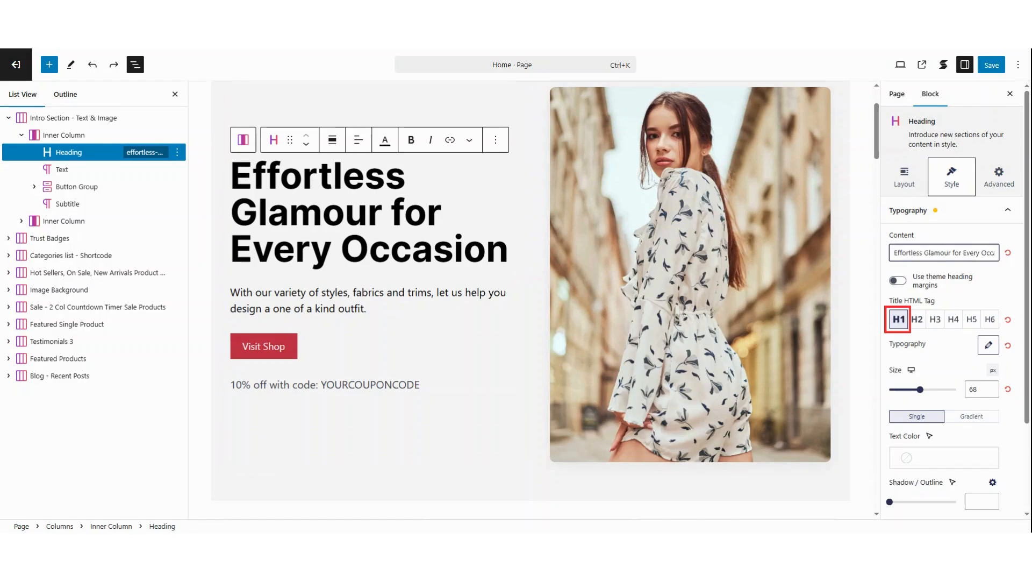
left_click(901, 321)
- Look at the heading's text color choices without picking one, and collapse its typography settings
scroll(914, 376, "down", 2)
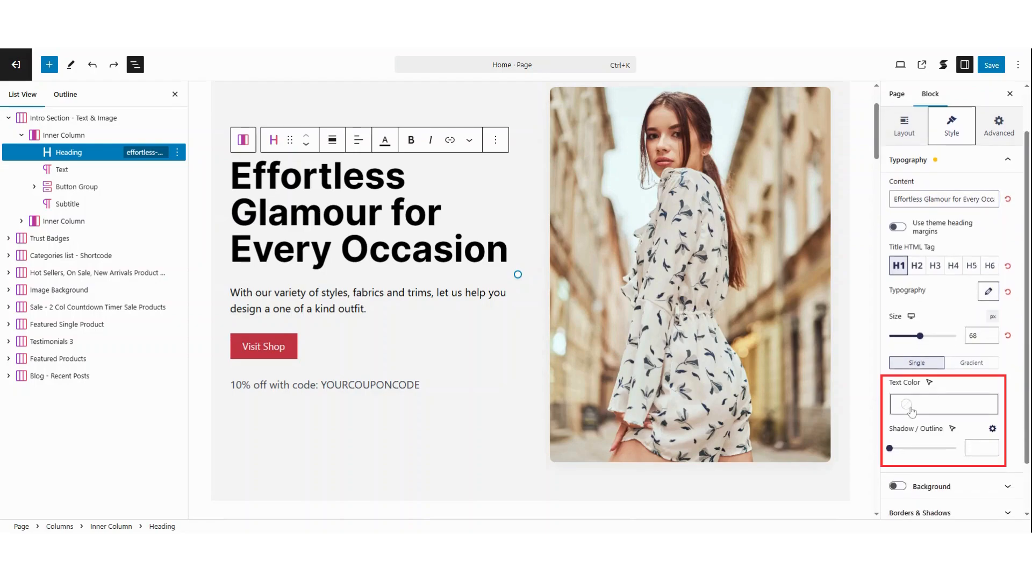
left_click(911, 408)
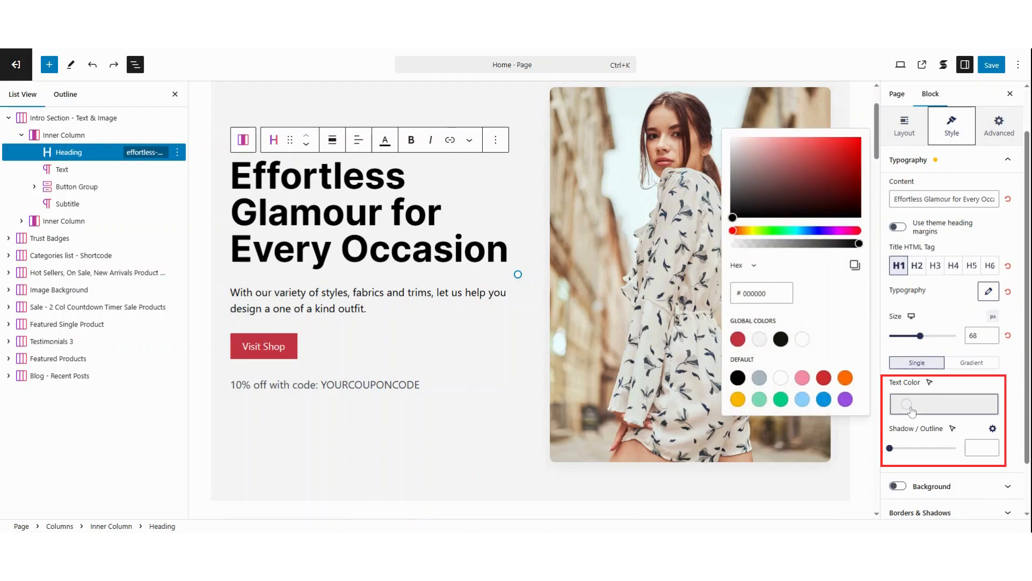
left_click(984, 386)
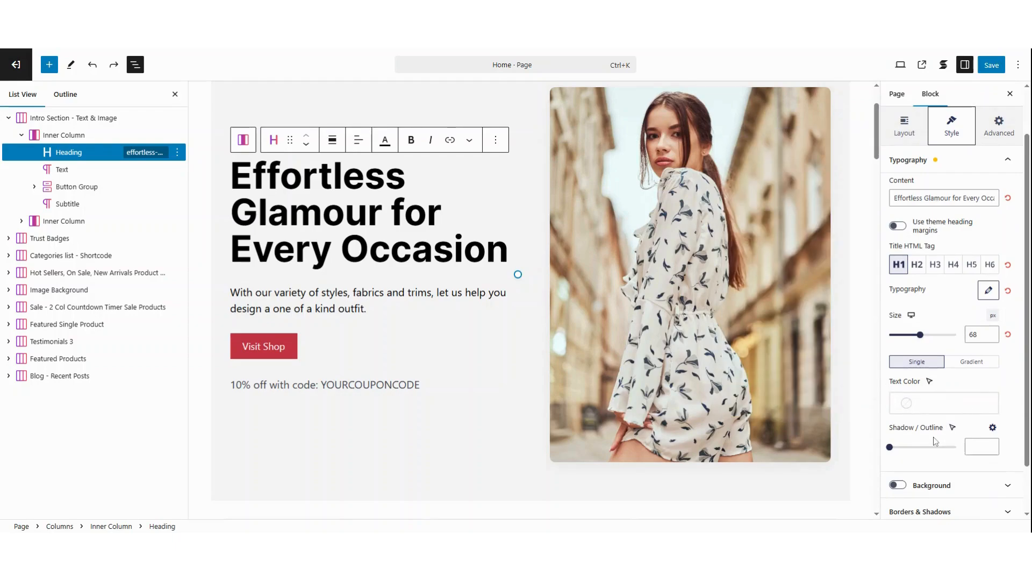
scroll(934, 440, "down", 2)
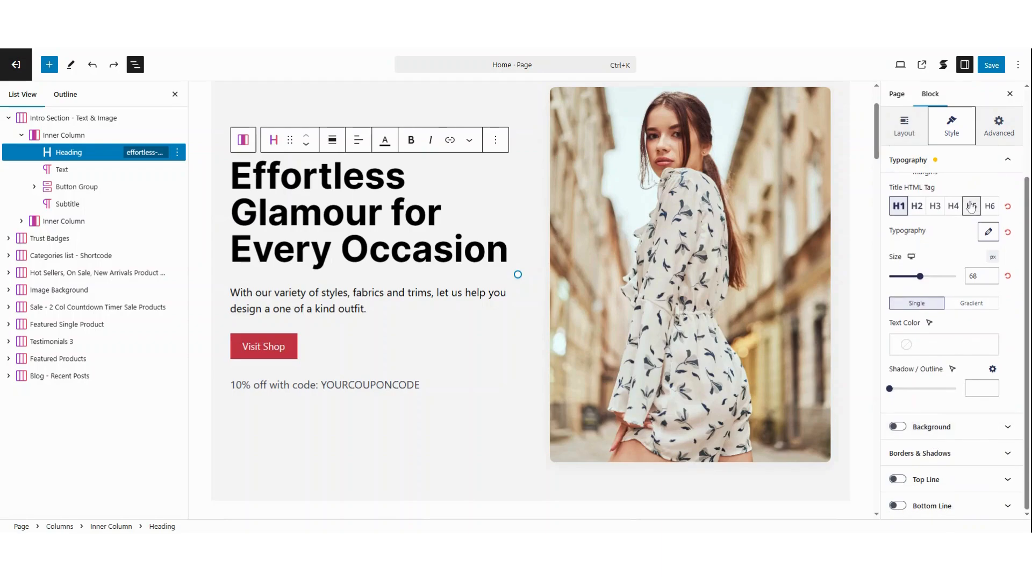
left_click(962, 161)
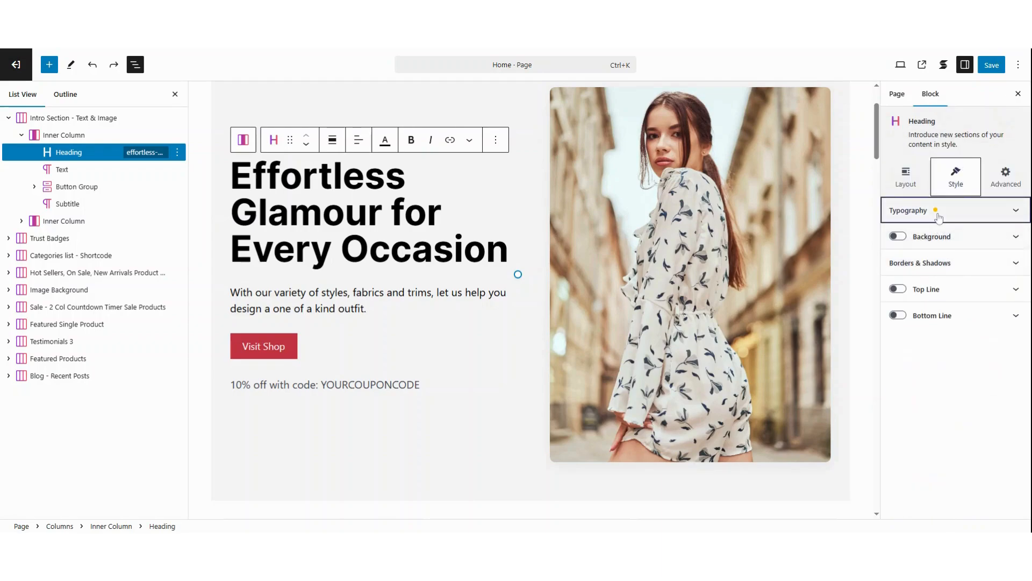
- Examine the heading's layout, block size and spacing settings, including the device options for its paddings
left_click(906, 180)
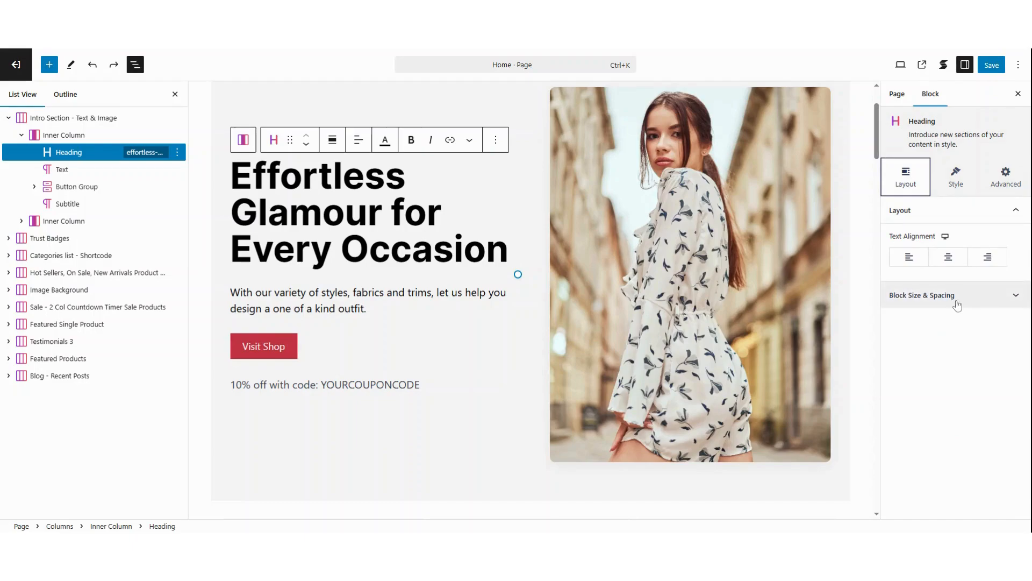
left_click(957, 297)
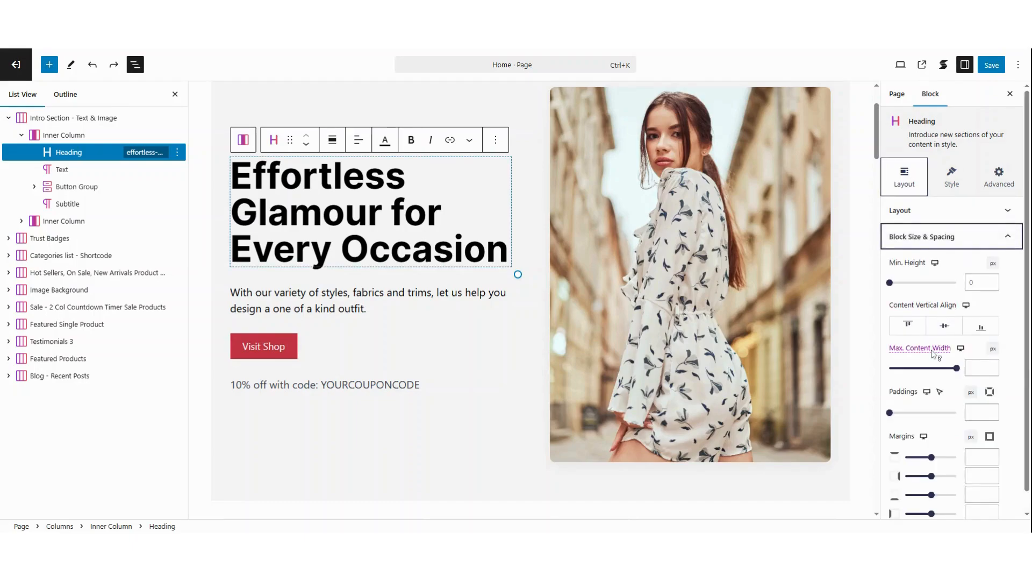
mouse_move(933, 354)
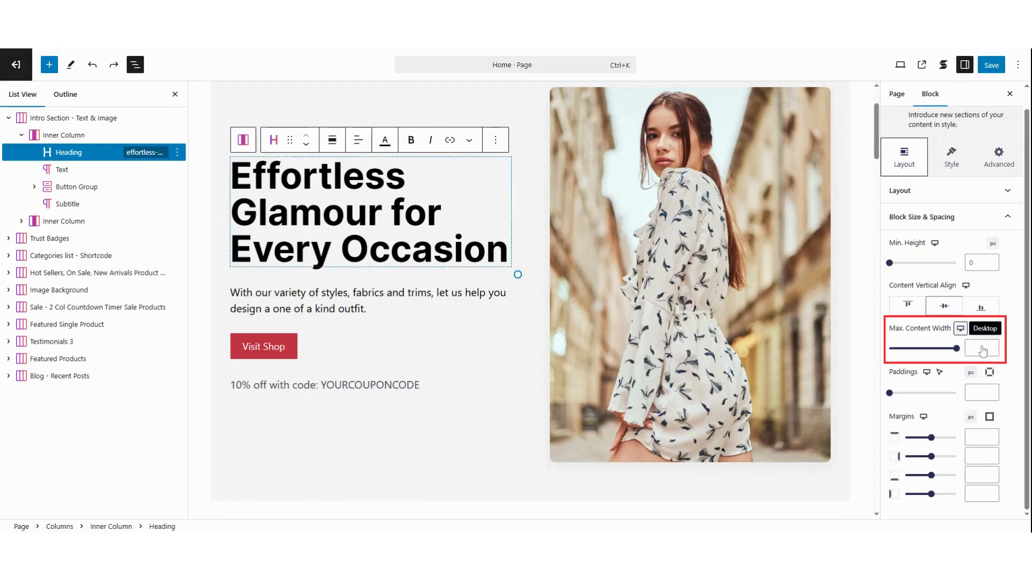
left_click(928, 374)
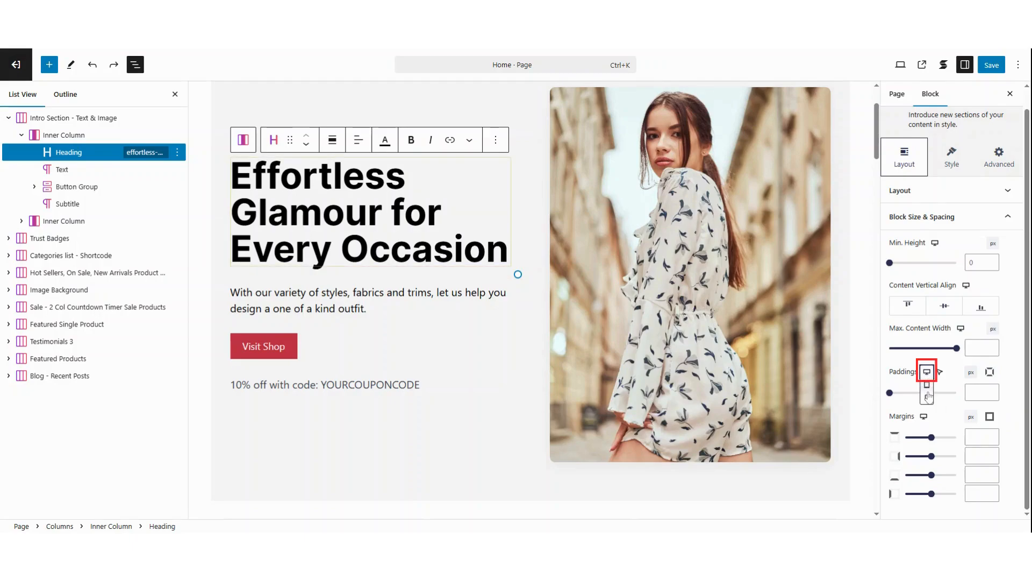
left_click(1014, 393)
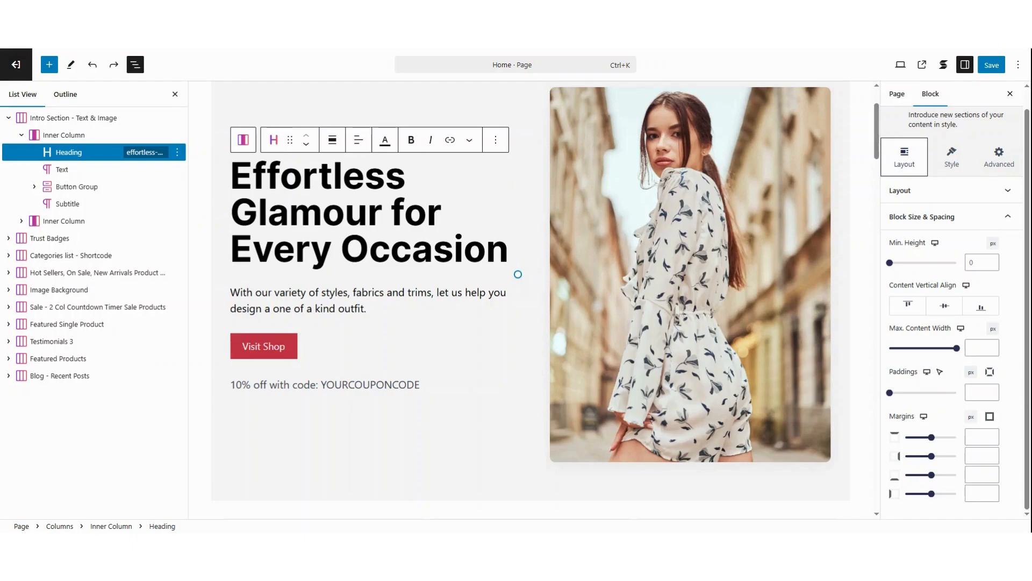
- Replace the intro section's button label with "show now"
left_click(368, 301)
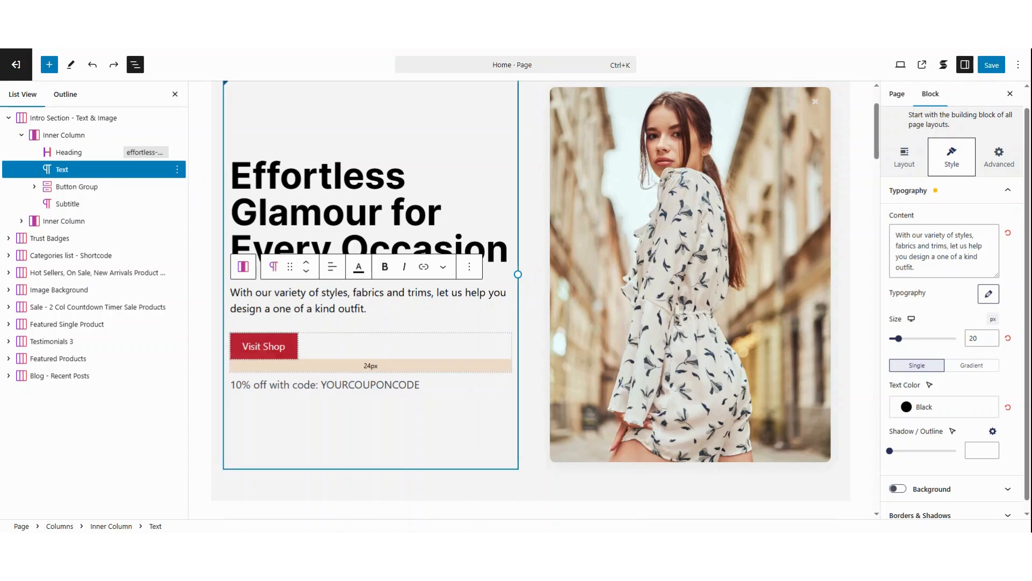
left_click(279, 350)
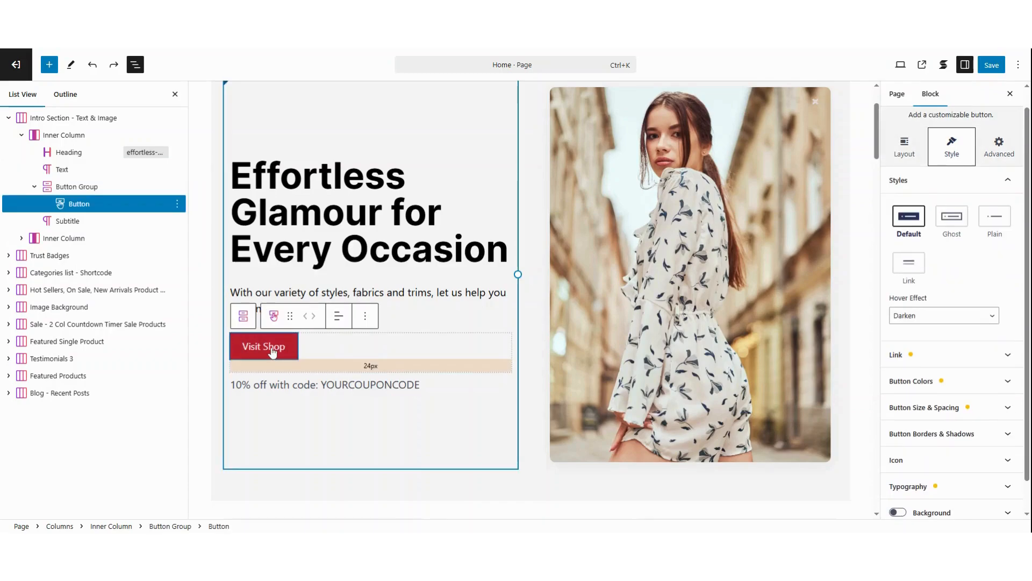
left_click(273, 350)
triple_click(273, 351)
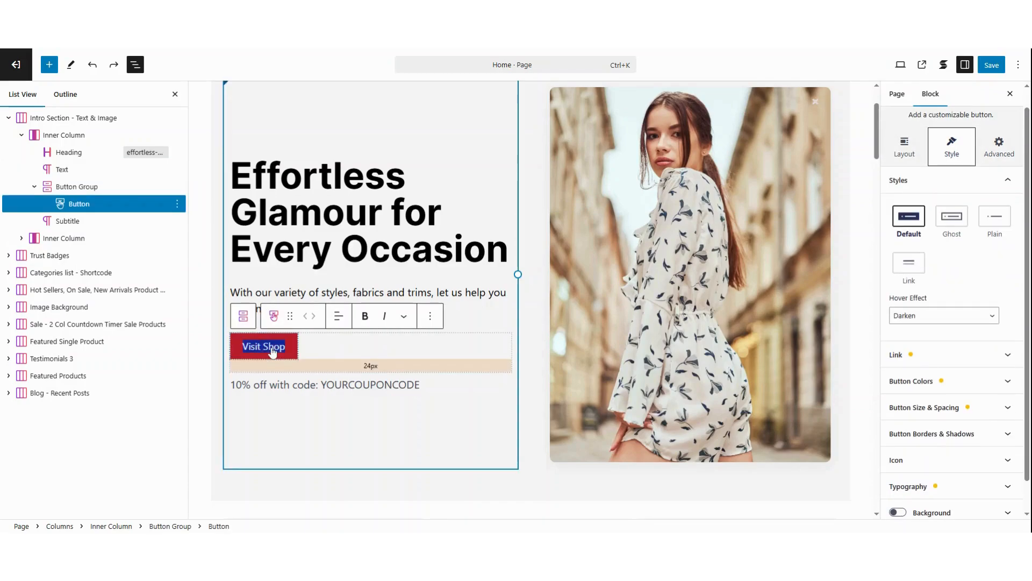
type("show now")
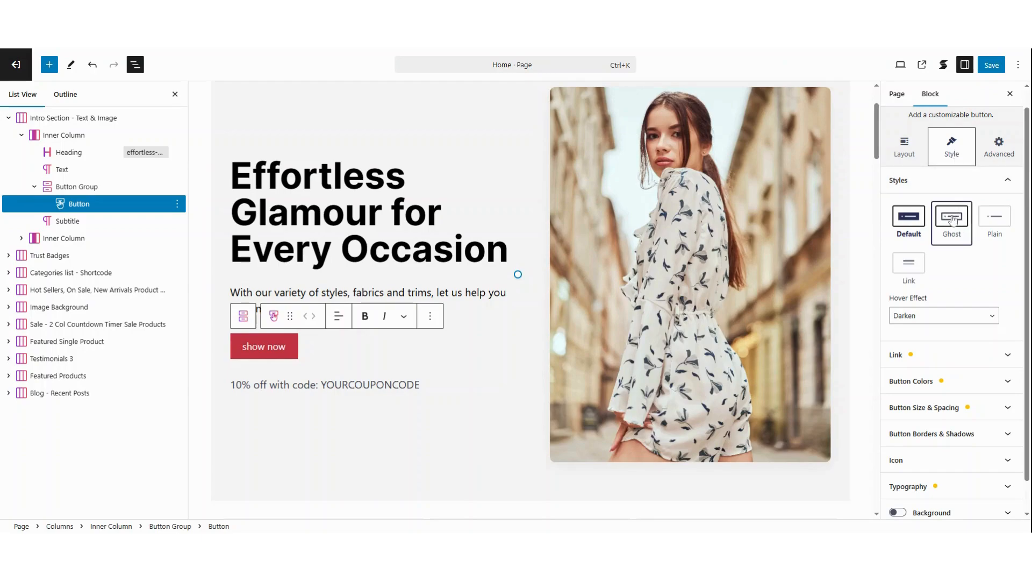
- Try the Ghost and Plain styles on the button, restore the Default style, and check its hover effect setting
left_click(952, 217)
left_click(989, 220)
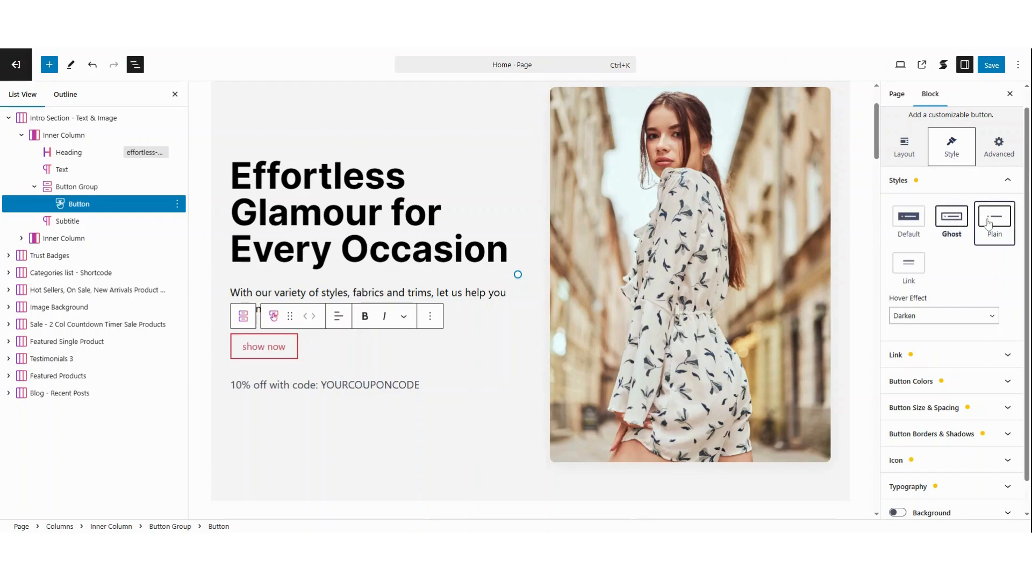
left_click(909, 220)
left_click(969, 319)
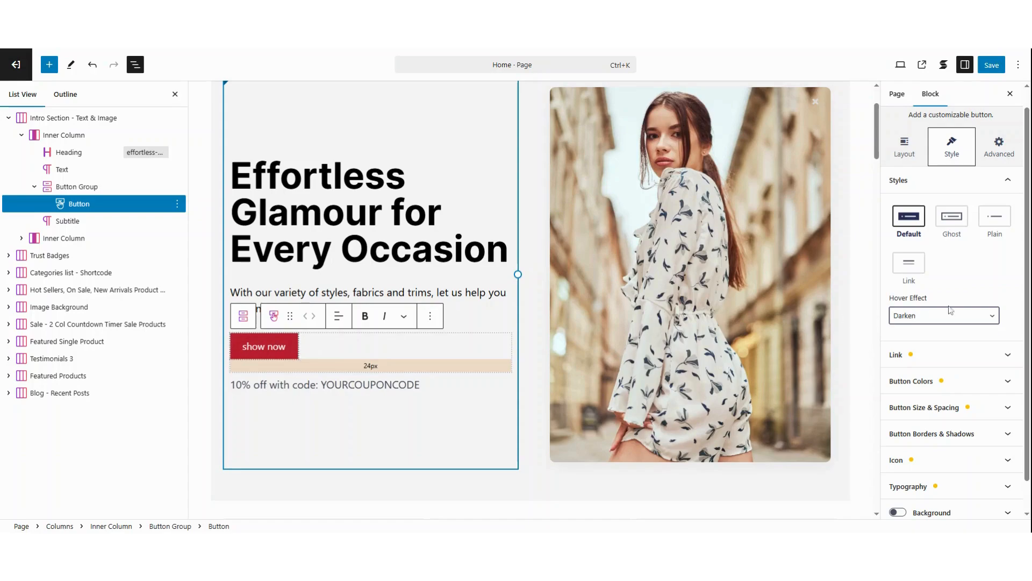
- Open the button's link URL for editing and confirm it as /shop/
left_click(957, 355)
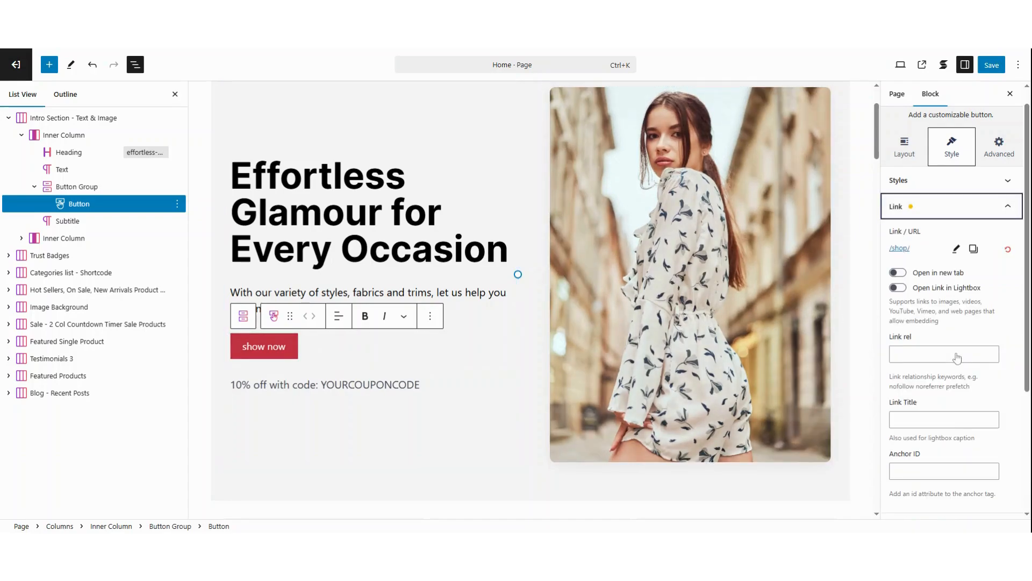
left_click(956, 249)
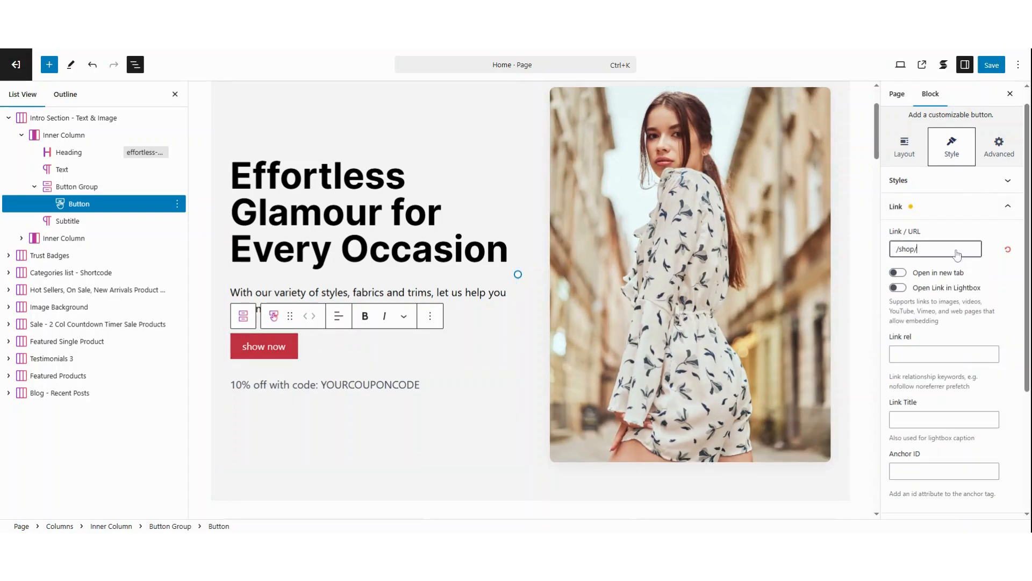
key("ctrl+a")
left_click(918, 249)
key("Return")
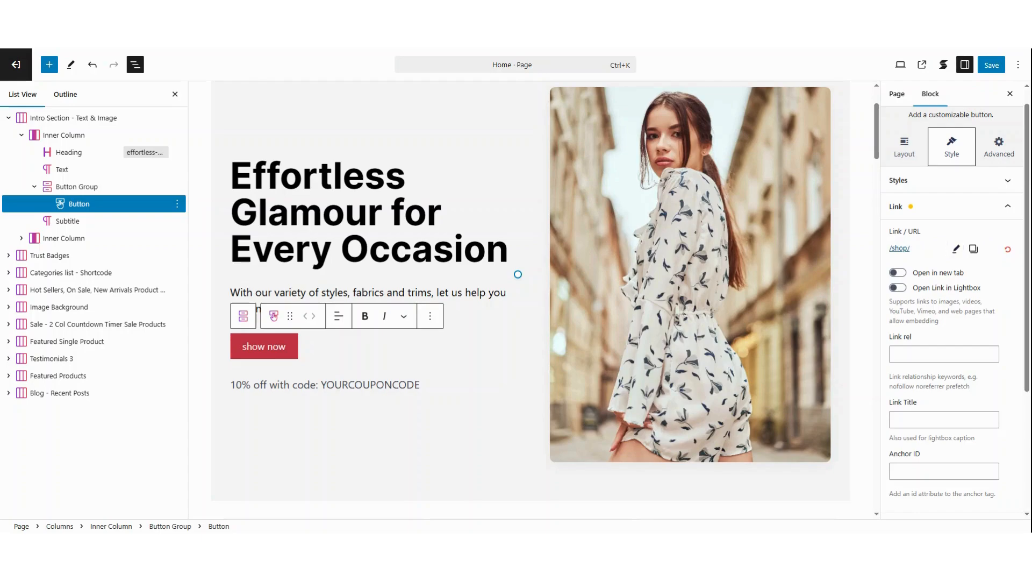
- Examine the intro button's color settings, opening the palettes for both the button color and the text color
left_click(940, 209)
left_click(940, 261)
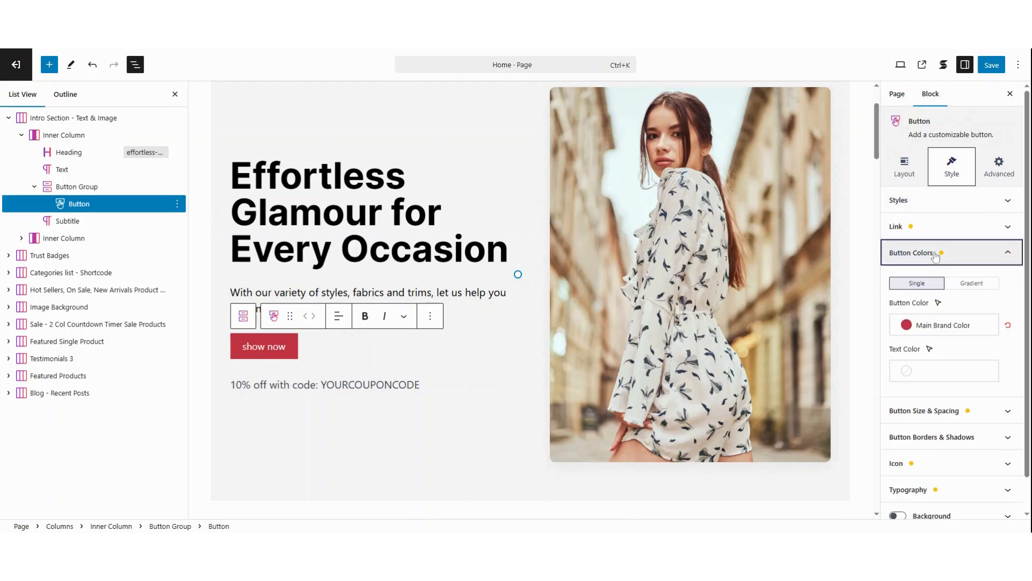
left_click(907, 326)
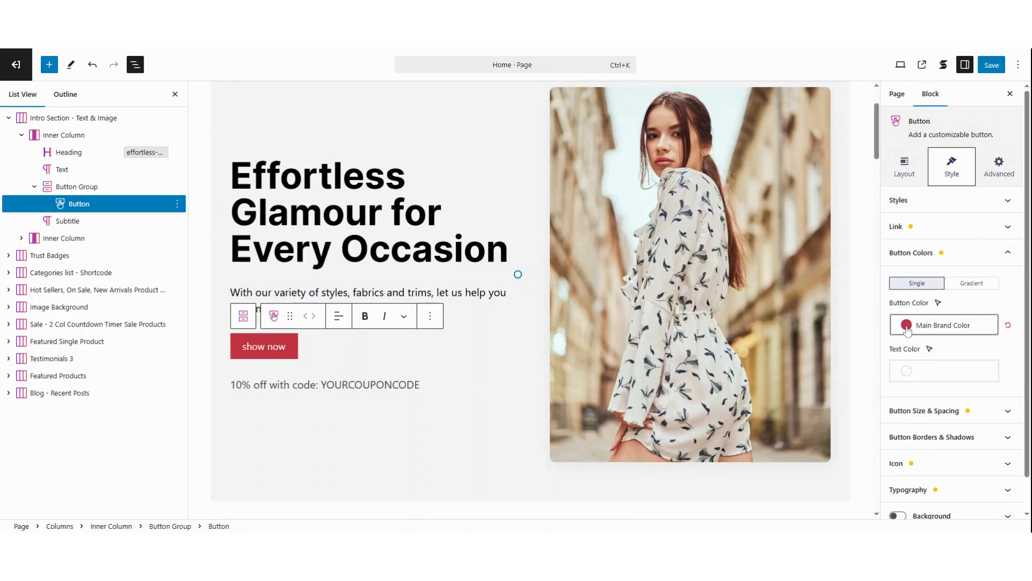
left_click(1014, 353)
left_click(901, 378)
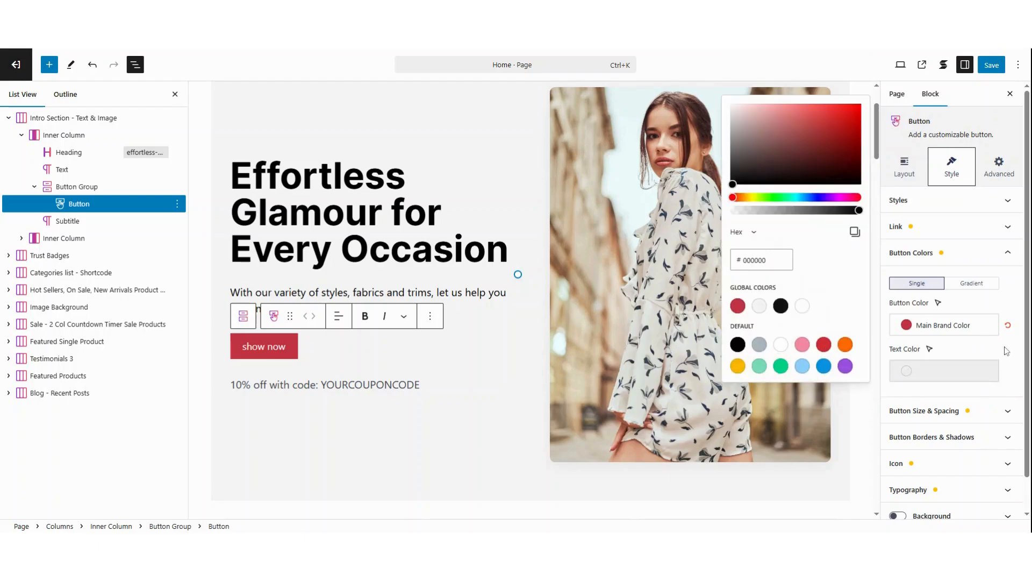
left_click(914, 372)
- Check the button's size and padding settings, and try the Full Width option before switching it back off
left_click(963, 411)
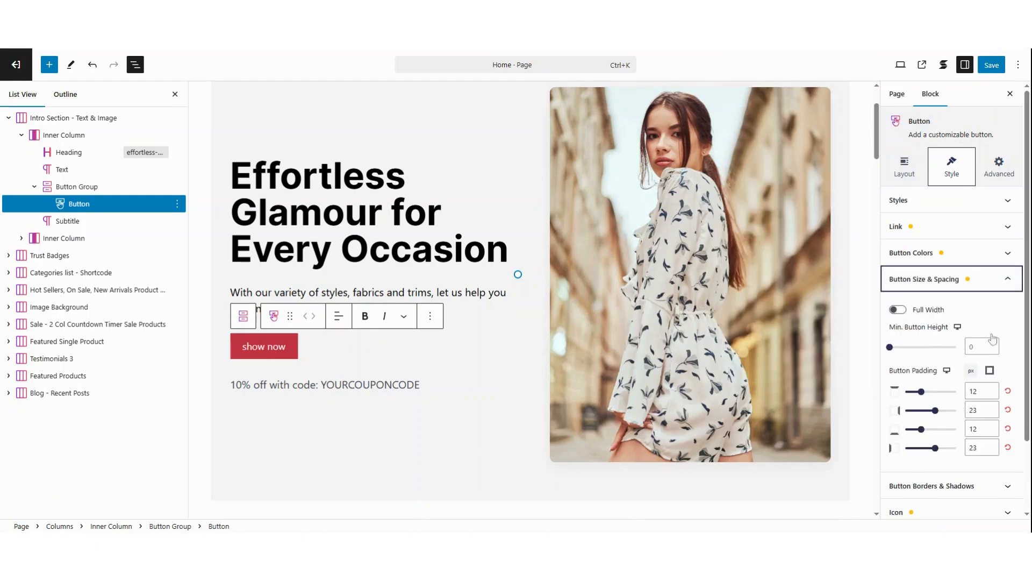
scroll(1006, 299, "down", 1)
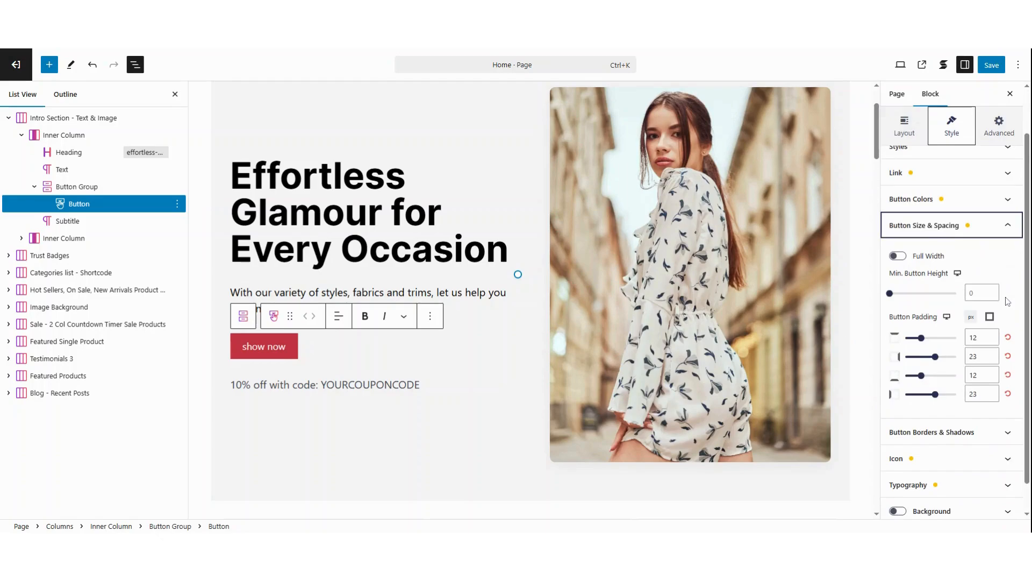
left_click(983, 337)
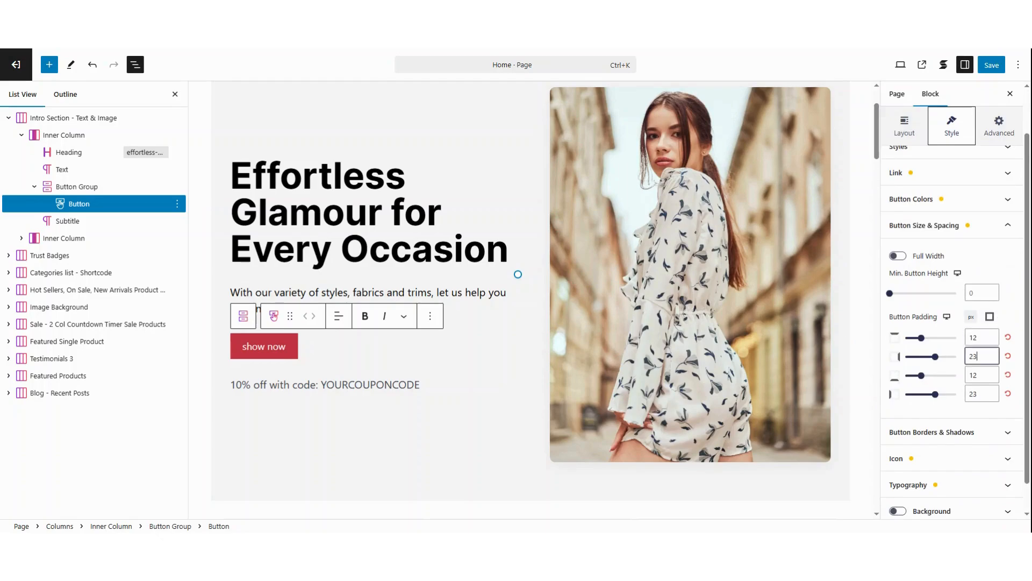
left_click(897, 256)
left_click(897, 256)
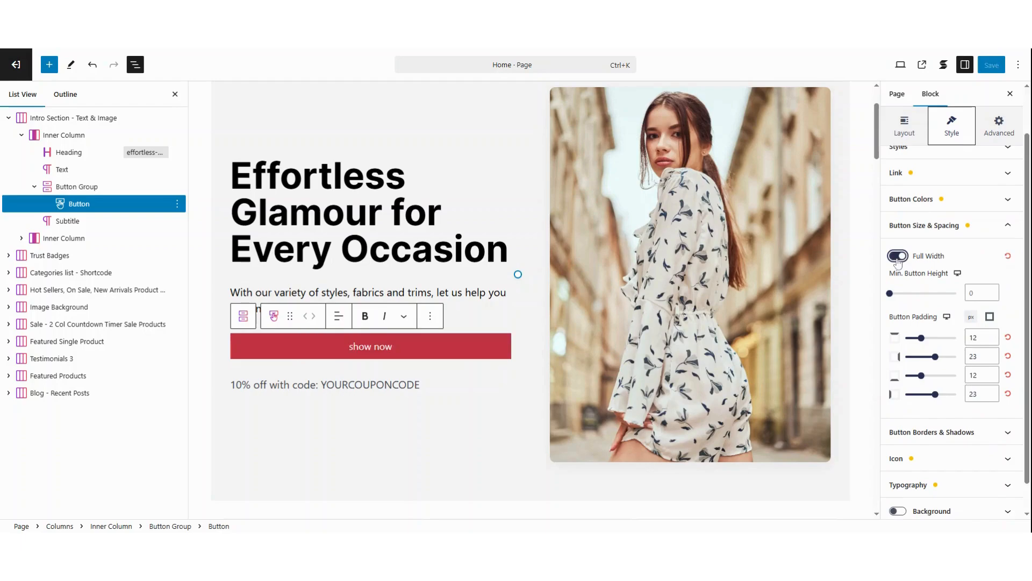
left_click(897, 256)
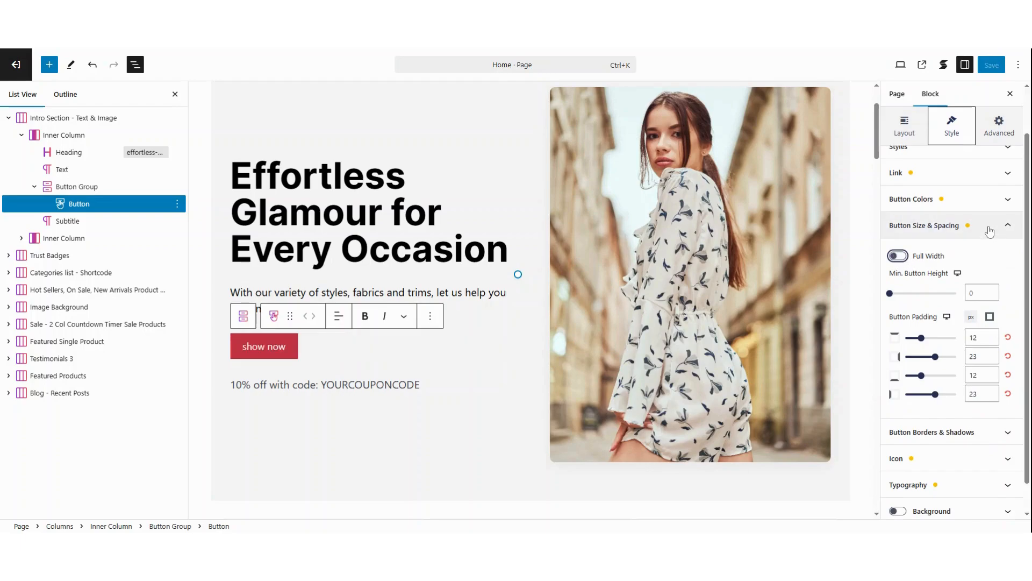
- Try a solid border on the intro button, and return its border style to None
left_click(989, 225)
left_click(979, 305)
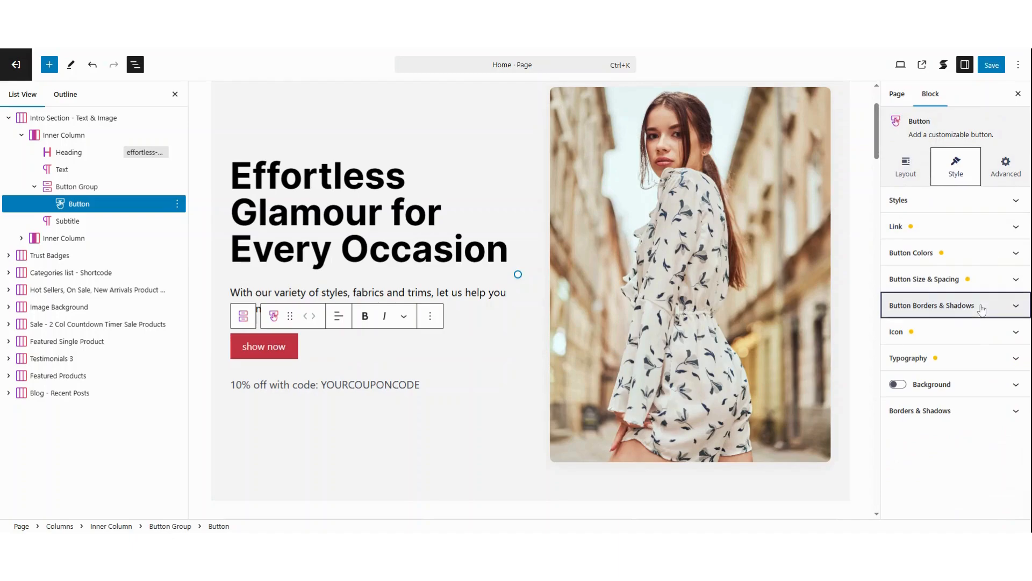
left_click(932, 348)
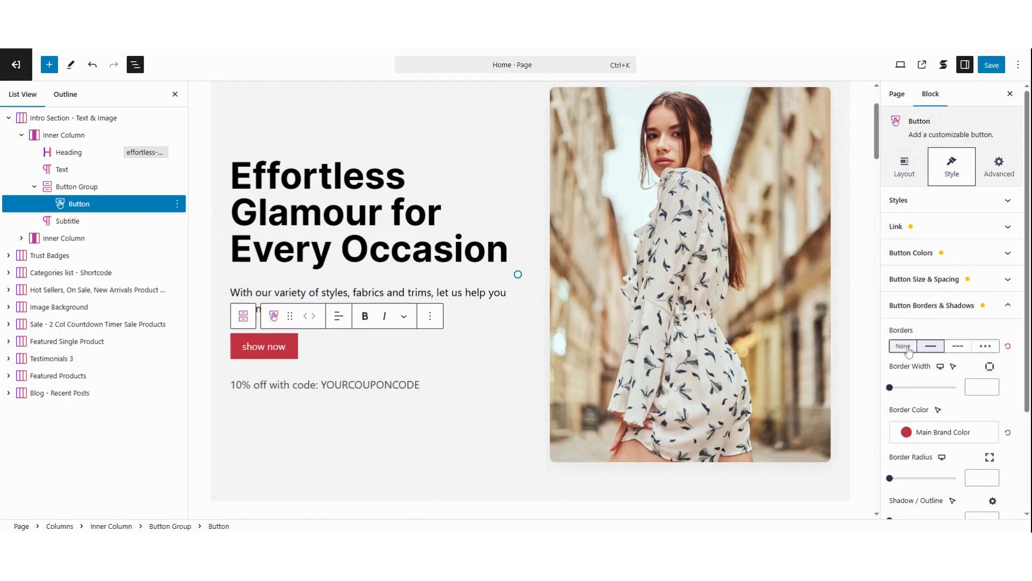
scroll(908, 350, "down", 3)
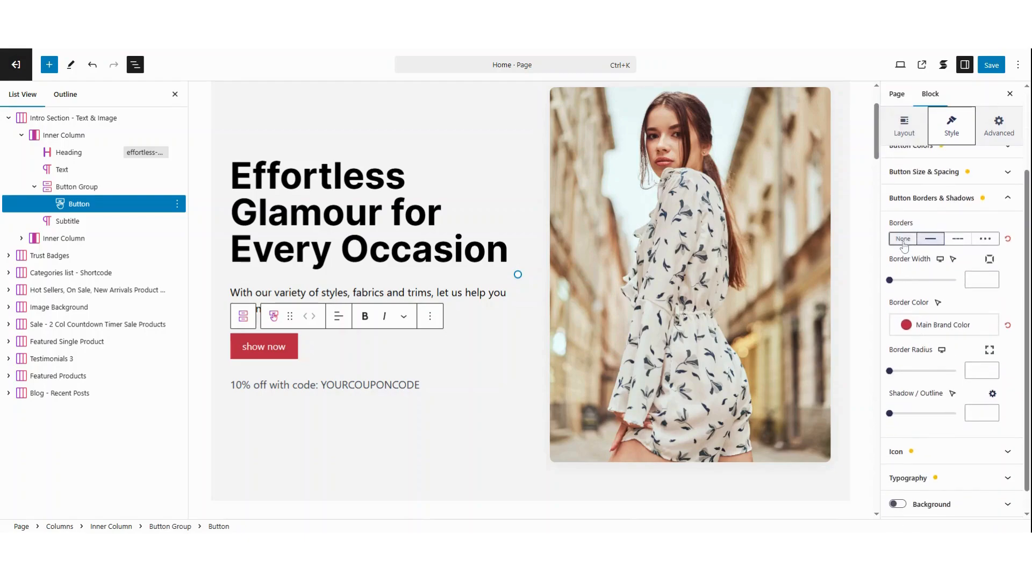
scroll(909, 247, "up", 3)
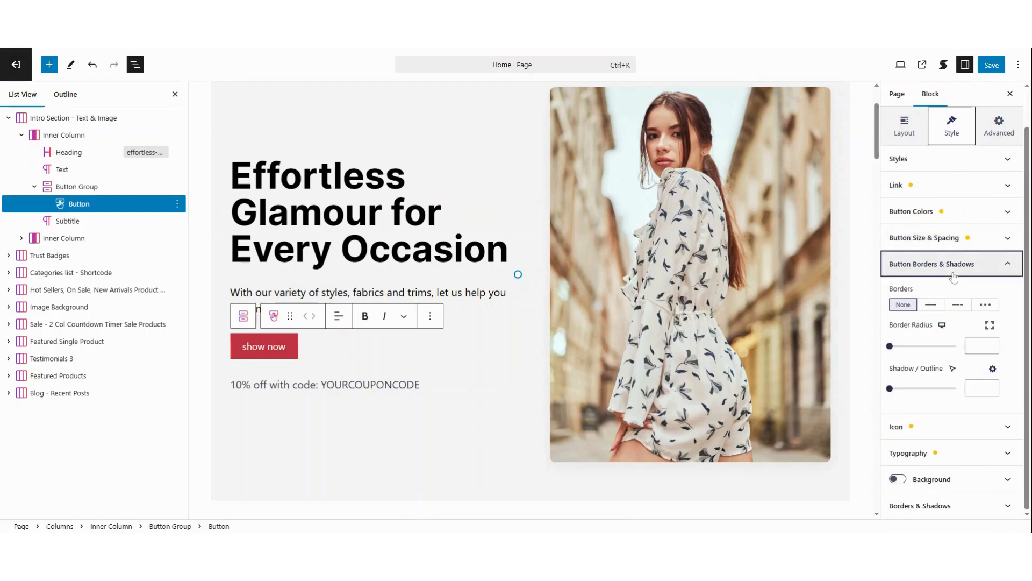
left_click(953, 272)
- Clear the button's icon color, and review its remaining icon options and typography settings
left_click(946, 332)
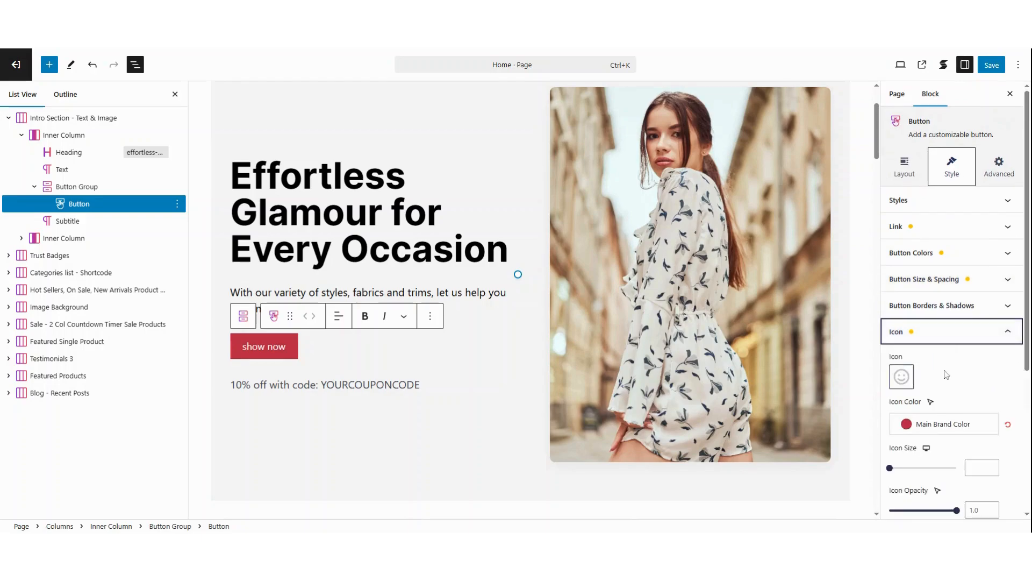
scroll(946, 338, "down", 2)
scroll(952, 387, "down", 3)
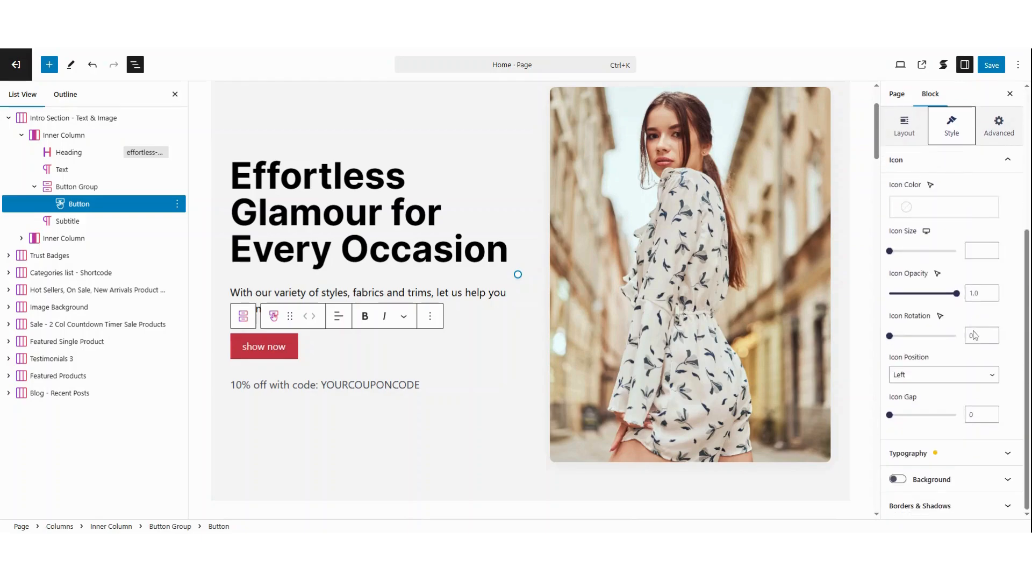
left_click(957, 446)
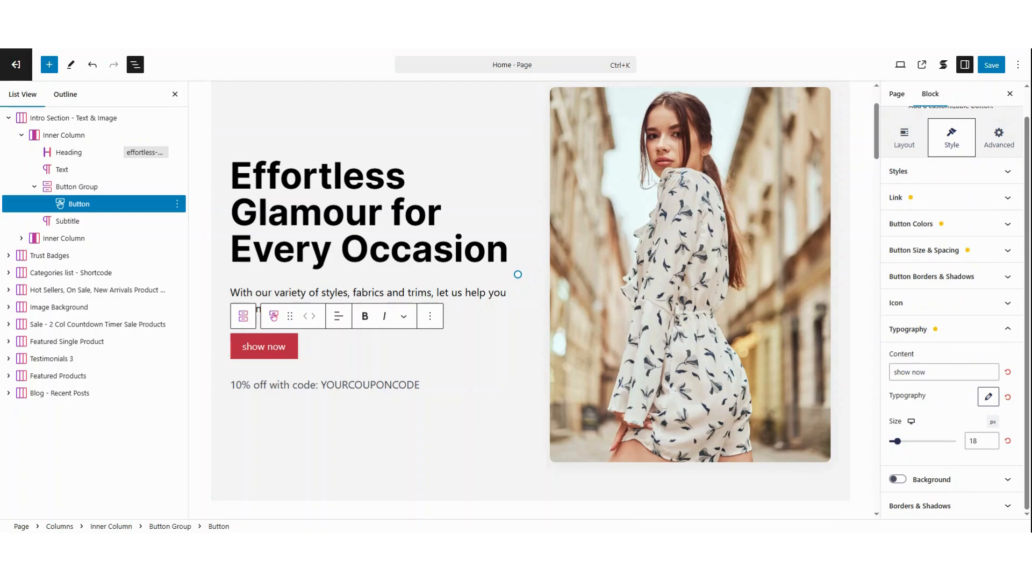
- Choose Images-only.jpg from the media library for the intro section's image, and review the image's aspect ratio, width and height settings
left_click(651, 203)
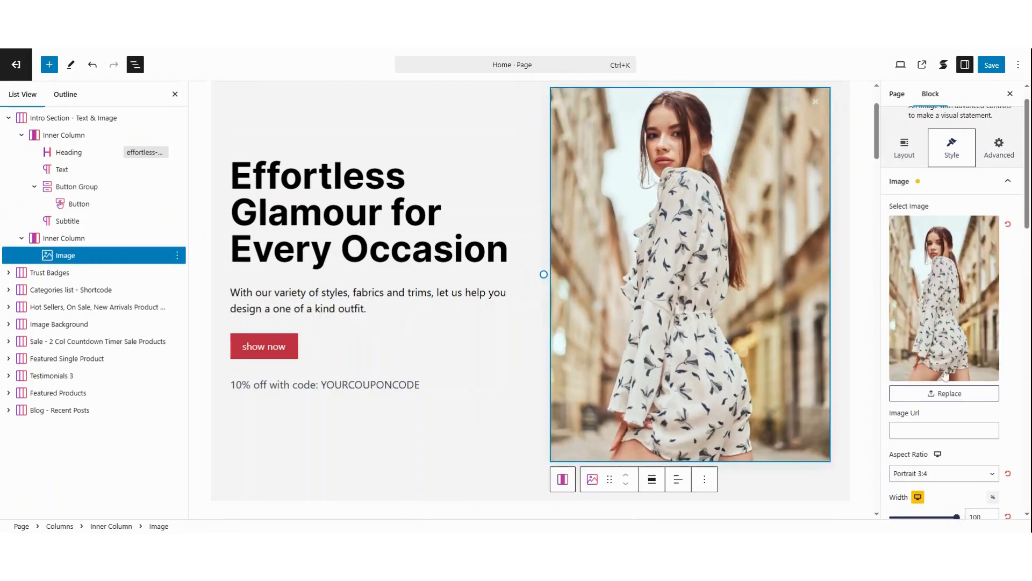
left_click(939, 324)
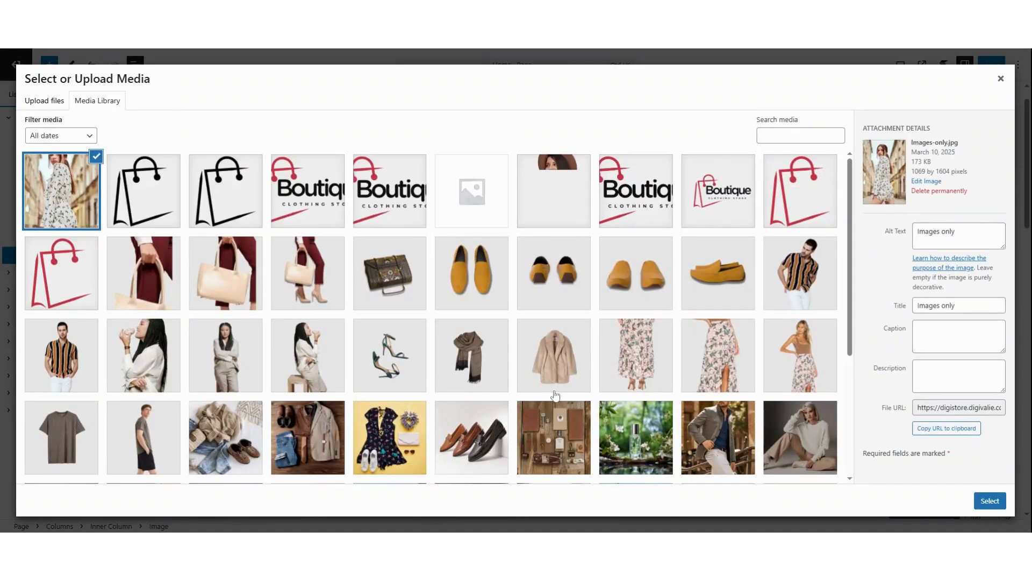
left_click(988, 501)
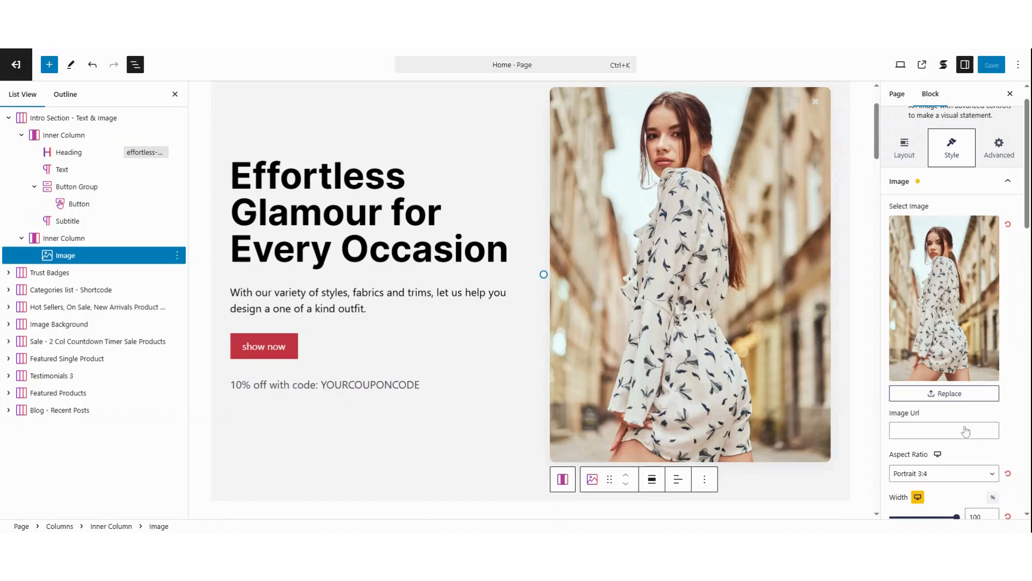
scroll(967, 430, "down", 3)
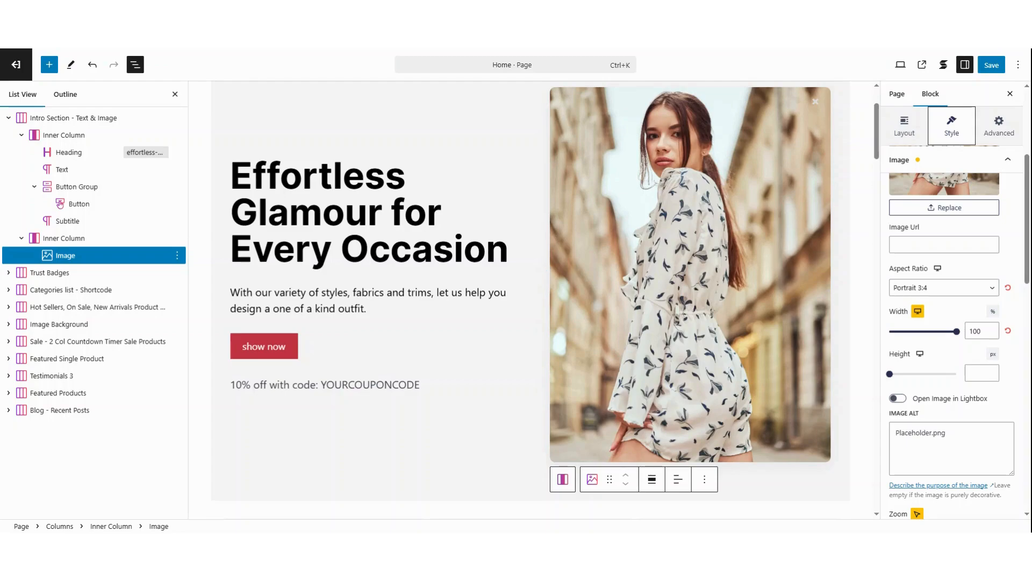
- Examine the Trust Badges section through its Free Shipping text, its Secure Checkout icon and the section's own layout settings
scroll(544, 274, "down", 5)
left_click(310, 272)
left_click(290, 294)
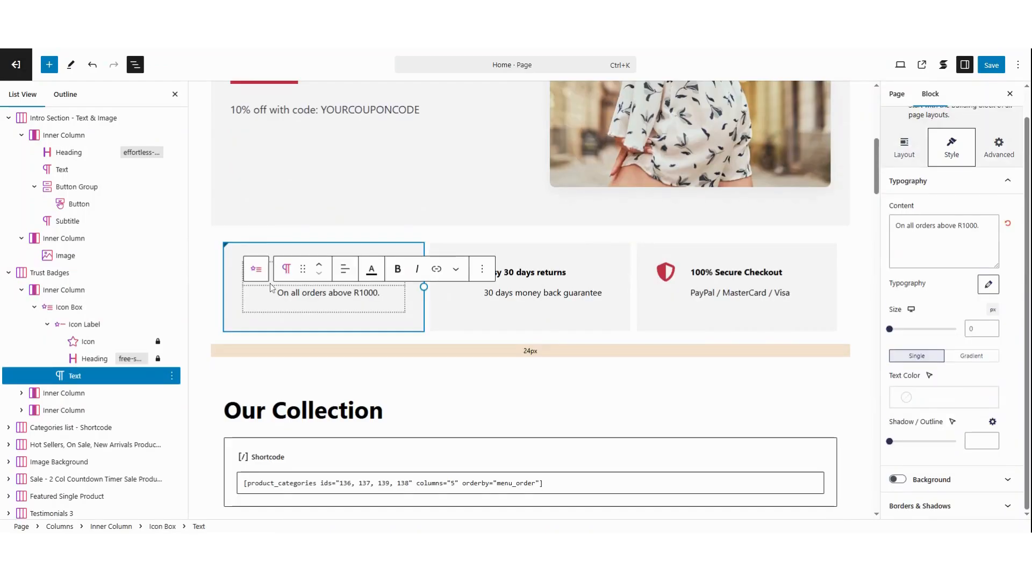
left_click(669, 275)
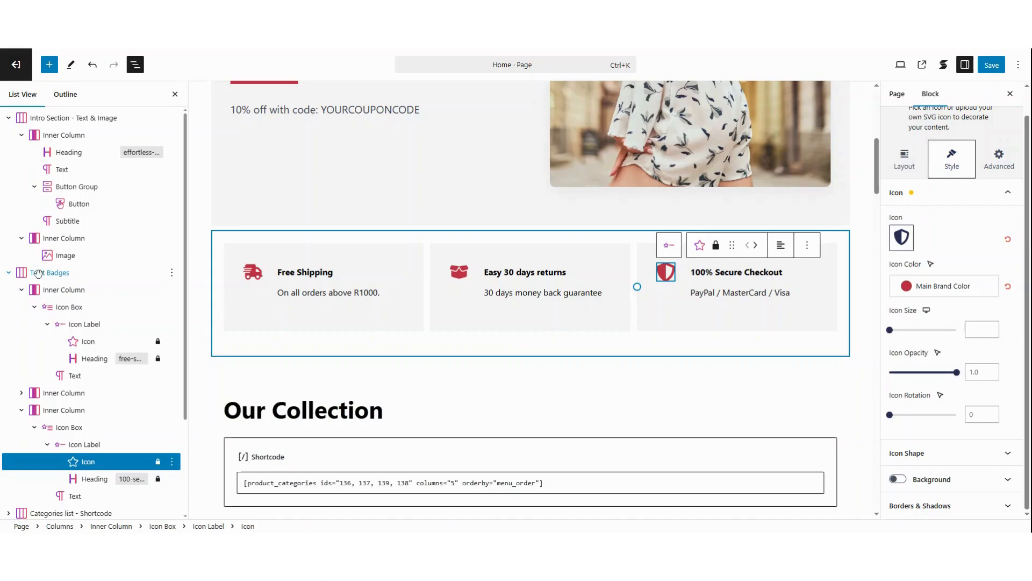
left_click(38, 274)
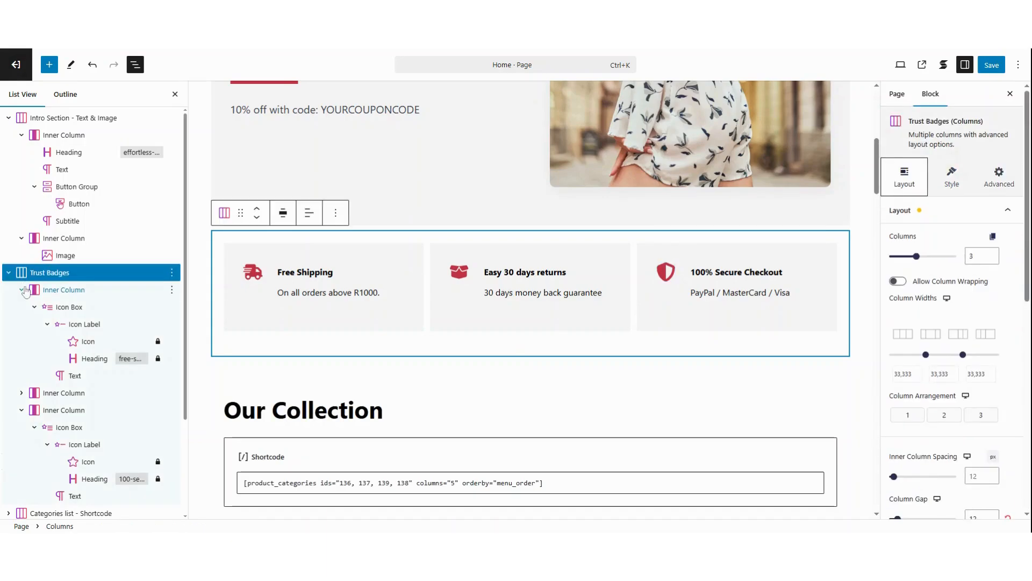
- Duplicate the Free Shipping inner column in the Trust Badges section
left_click(22, 290)
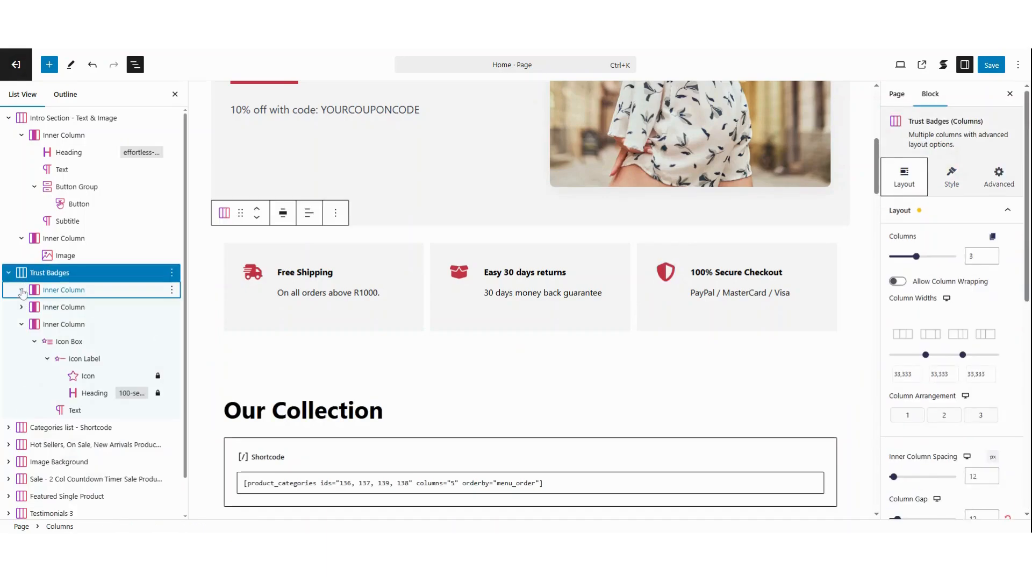
left_click(164, 290)
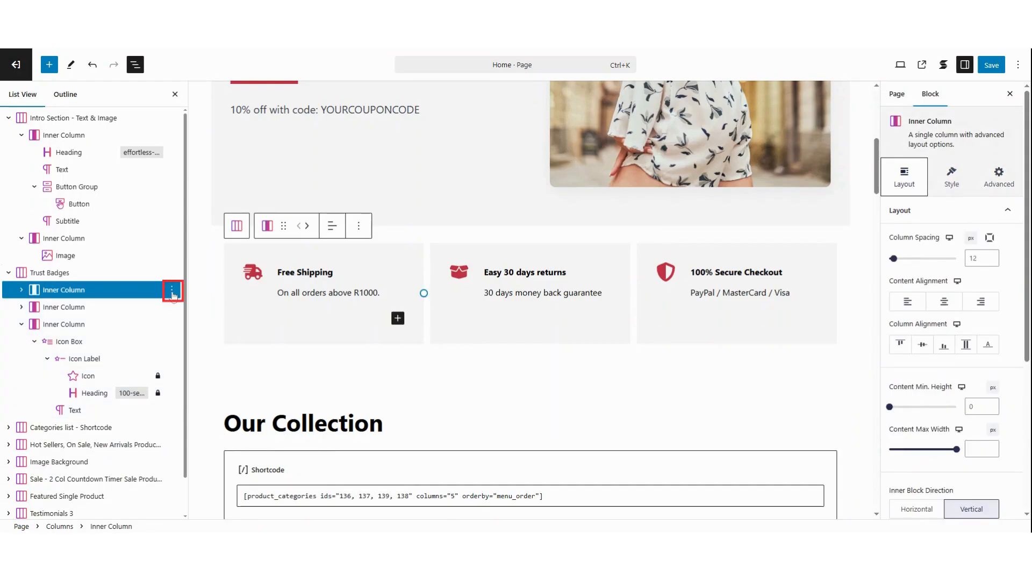
left_click(172, 289)
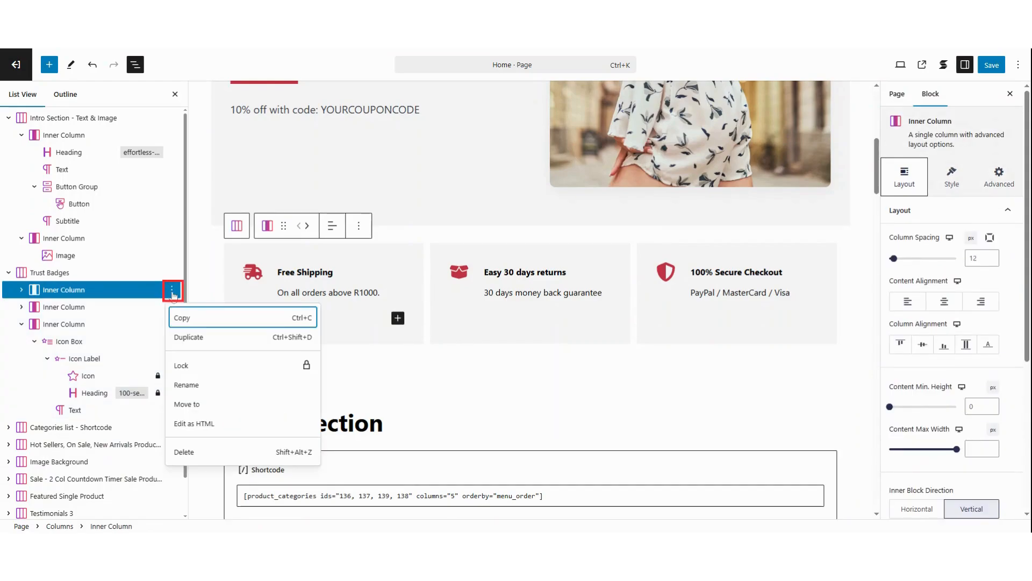
left_click(190, 345)
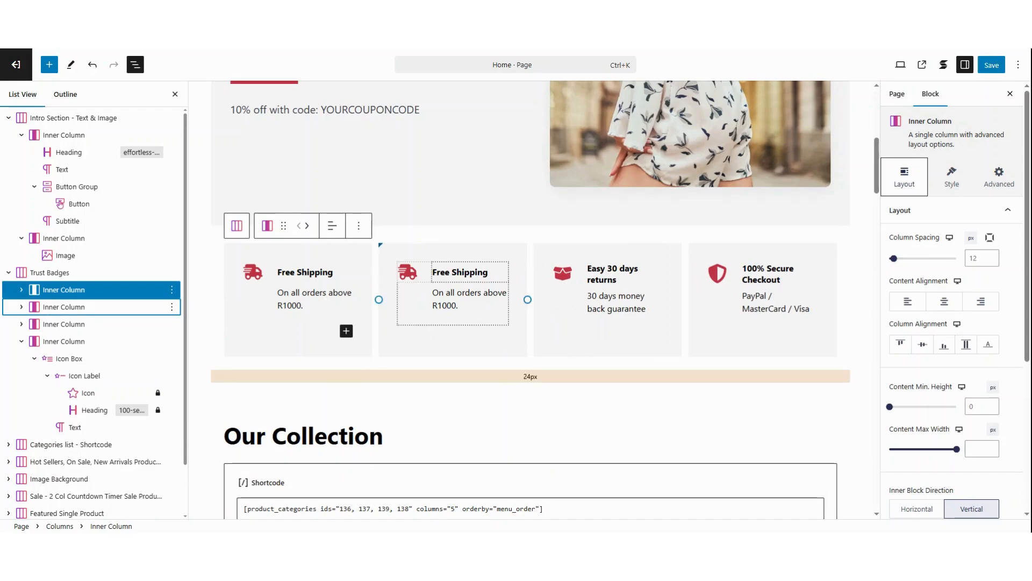
- Select the heading and text of the duplicated Free Shipping badge, and save the page
left_click(474, 272)
left_click(469, 299)
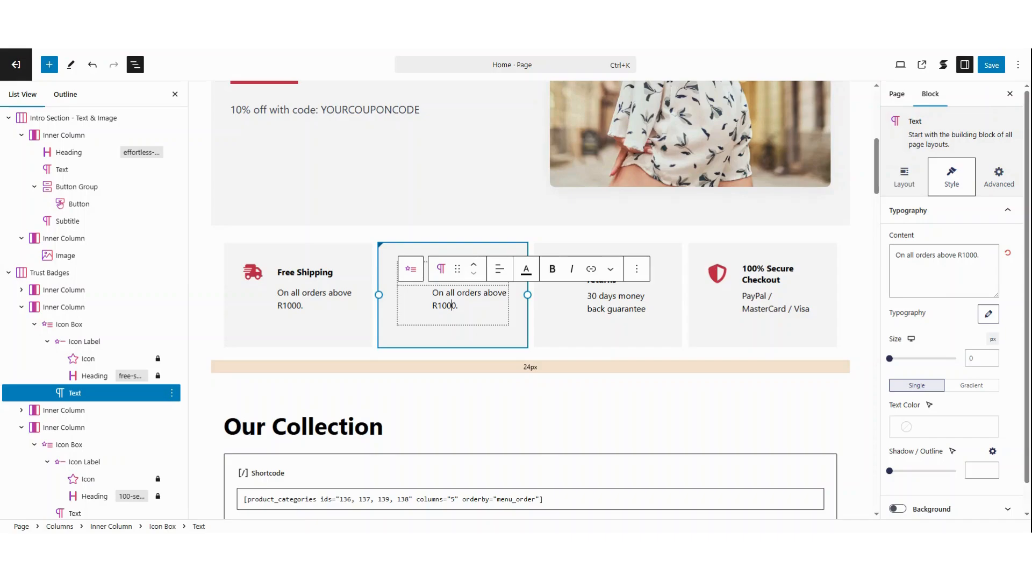
key("ctrl+s")
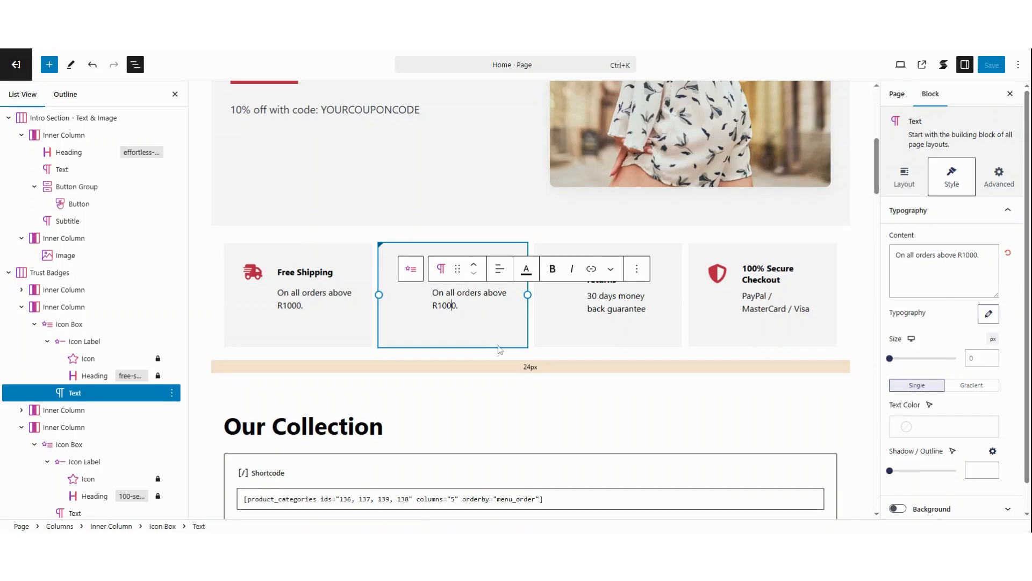
- Select the Categories list - Shortcode section and expand it down to its heading and shortcode blocks
left_click(532, 389)
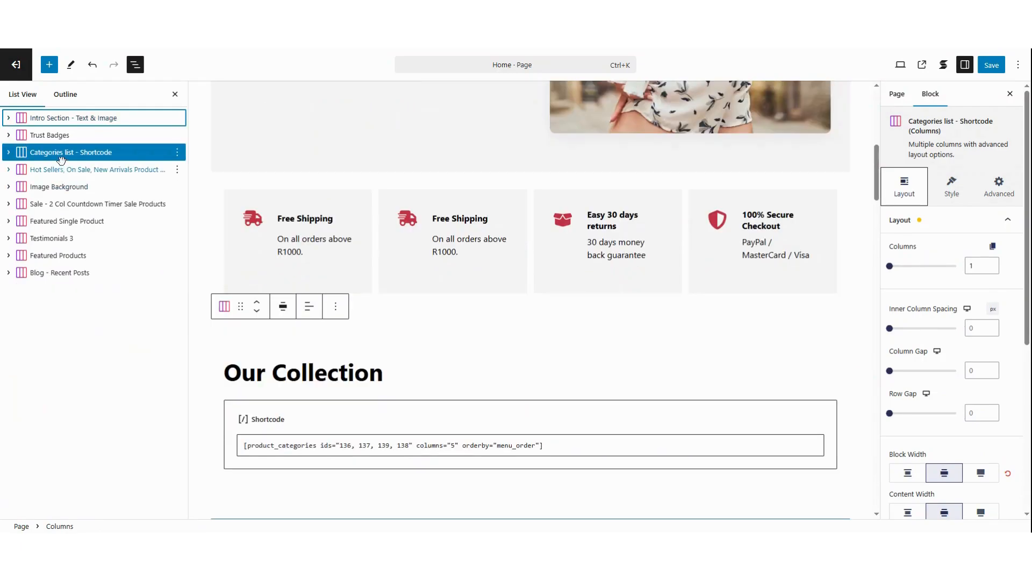
left_click(68, 152)
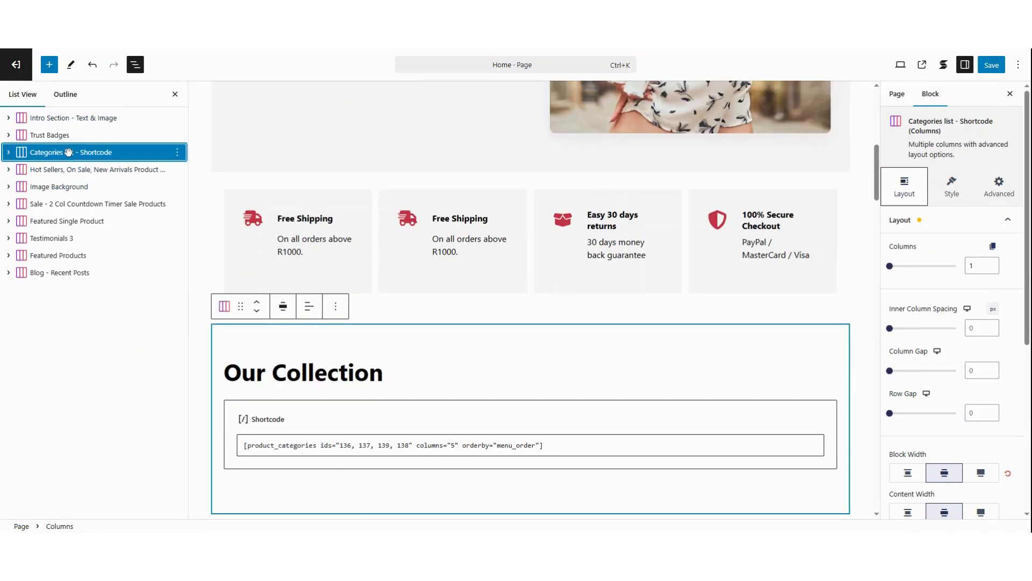
left_click(8, 152)
scroll(426, 337, "down", 2)
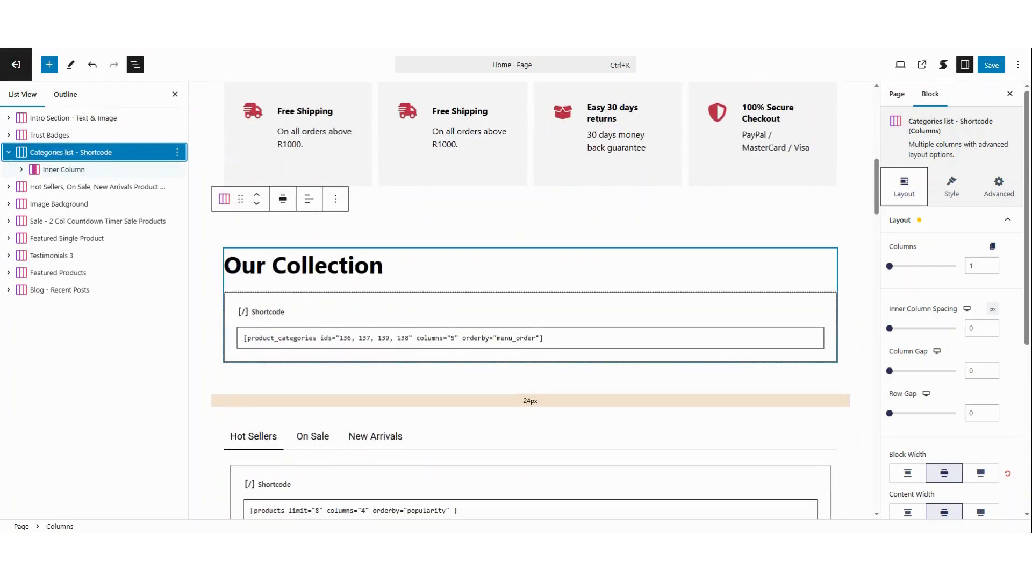
left_click(22, 170)
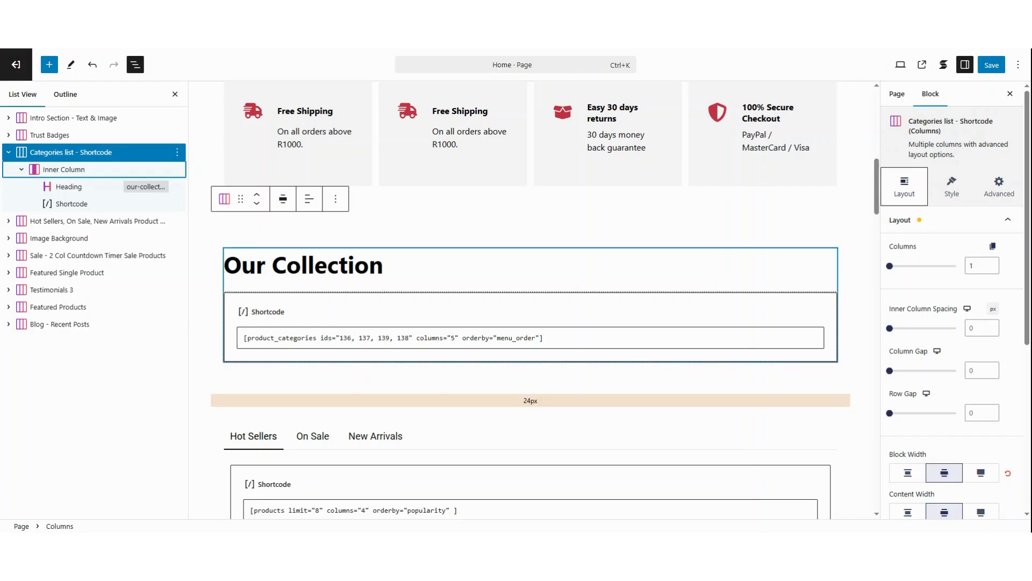
- Inspect the category IDs inside the product_categories shortcode under Our Collection
left_click(410, 338)
left_click_drag(410, 338, 339, 338)
left_click(409, 338)
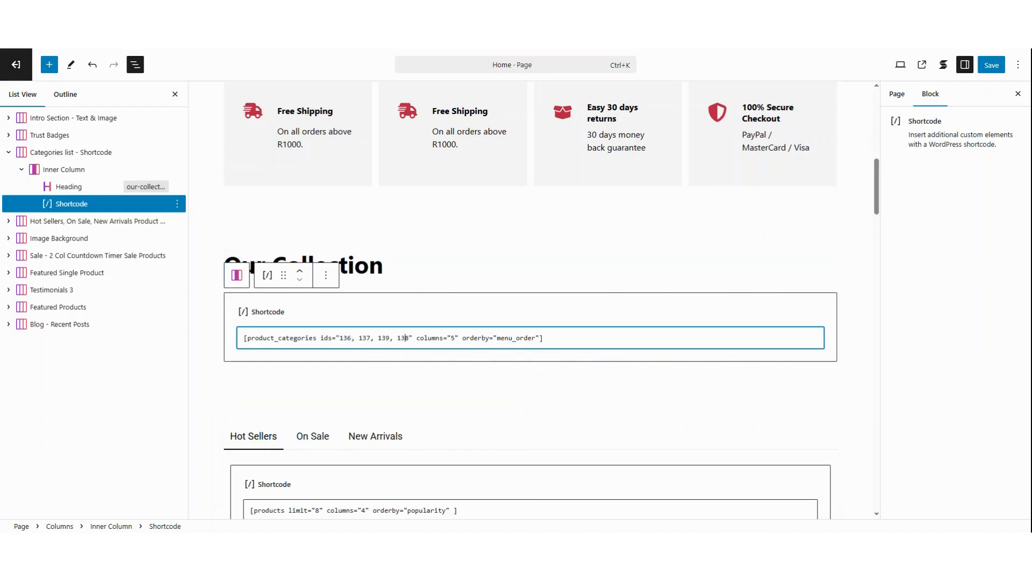
- Switch to the store's Product categories page and look up the Men category's ID from its link
left_click(119, 49)
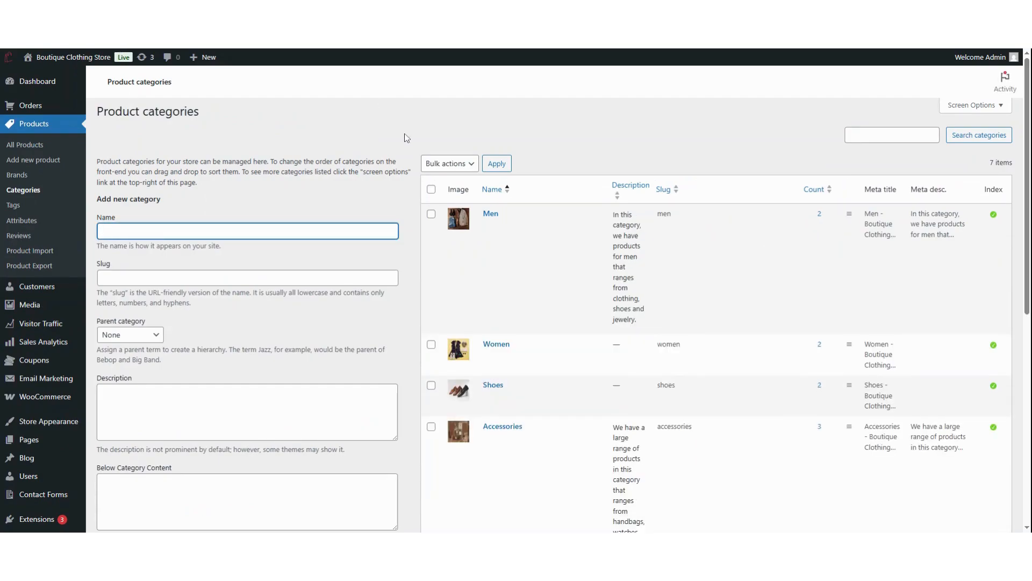
mouse_move(496, 219)
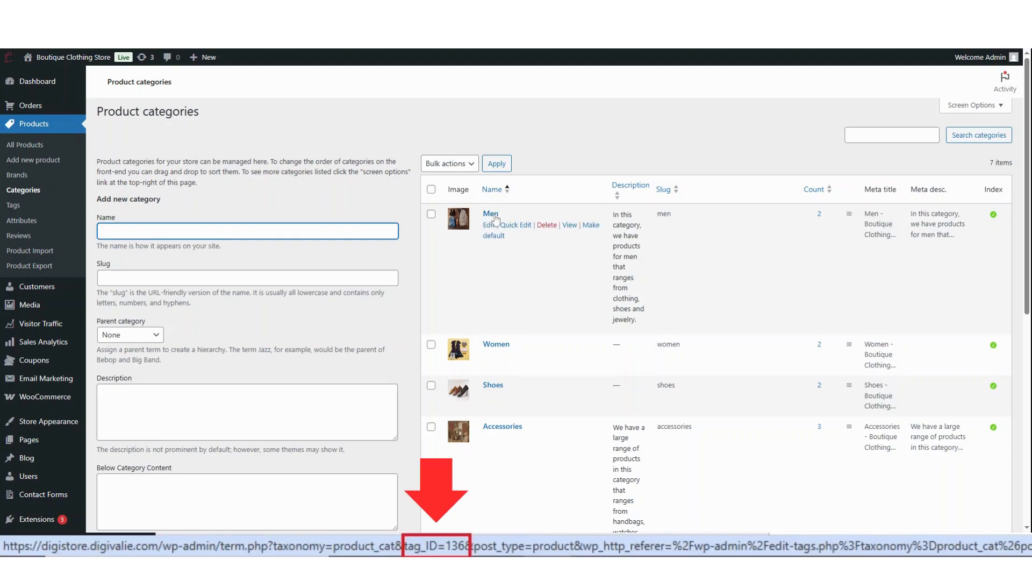
- Look up the Women and Shoes category IDs from their links and check the Women category's reorder handle
mouse_move(501, 349)
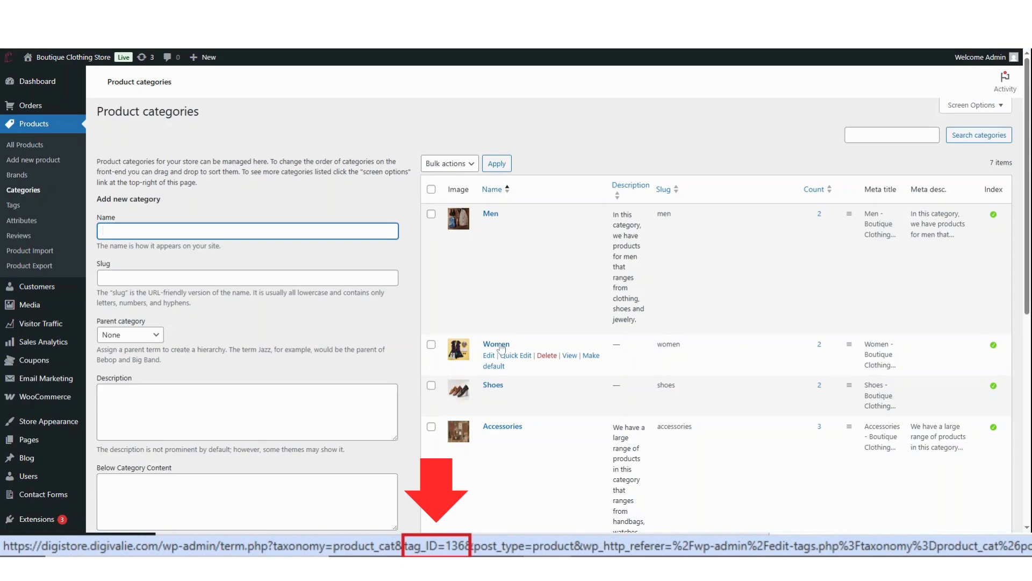
mouse_move(495, 389)
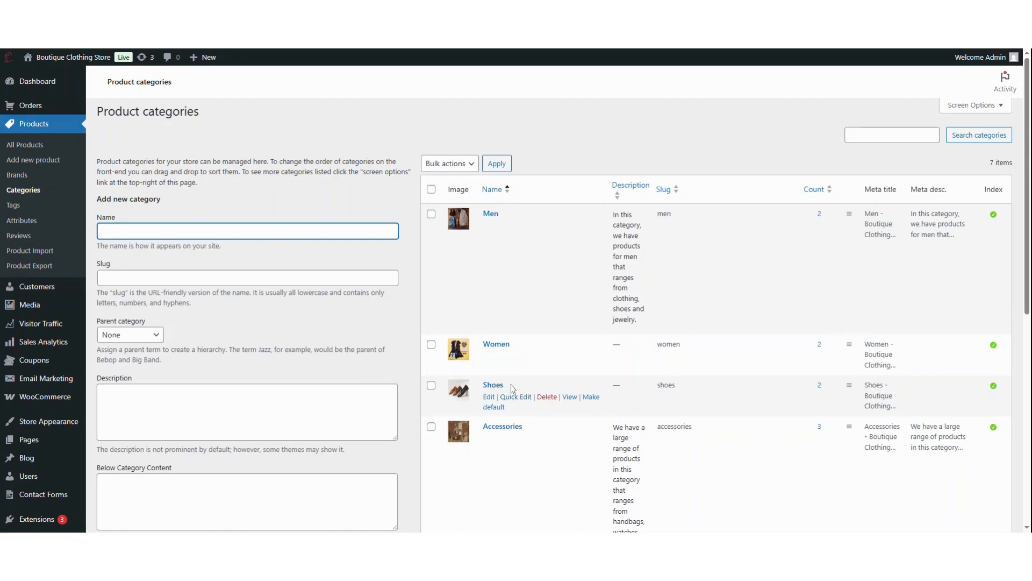
mouse_move(730, 329)
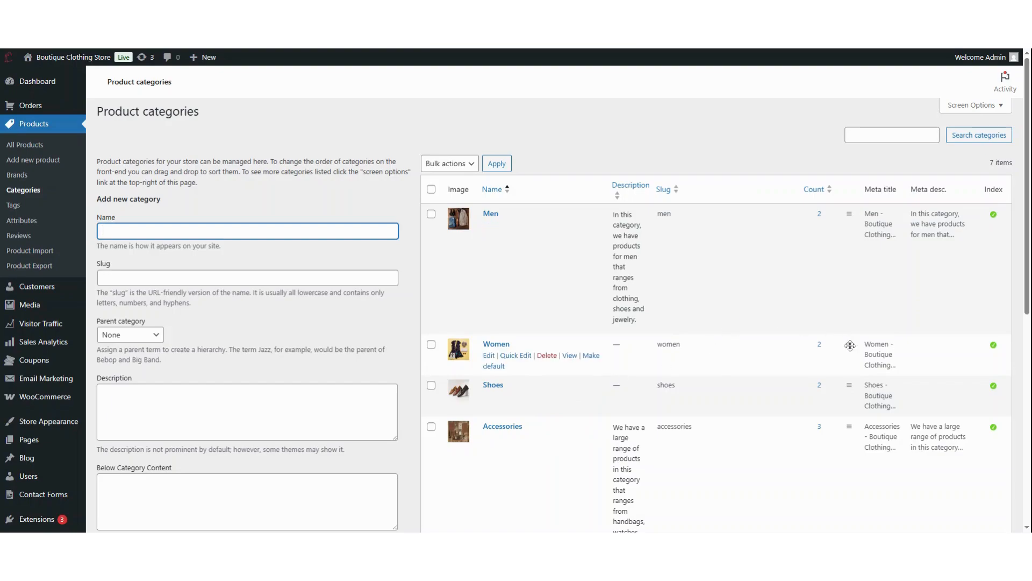
mouse_move(850, 346)
left_mouse_down()
mouse_move(850, 400)
mouse_move(850, 344)
left_mouse_up()
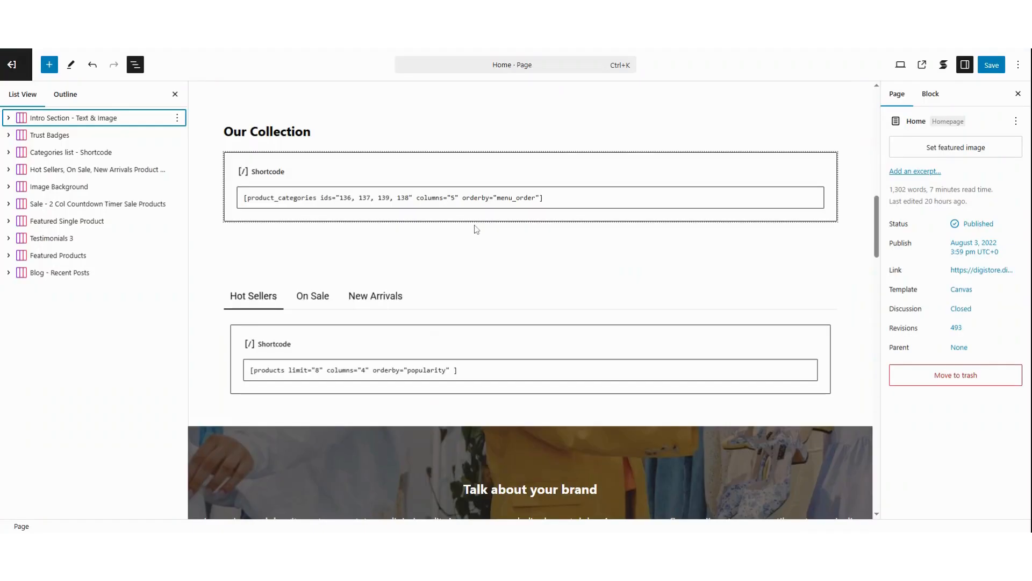
- Switch back to the Home page editor and examine the columns and orderby settings in the product_categories shortcode under Our Collection
scroll(473, 225, "down", 2)
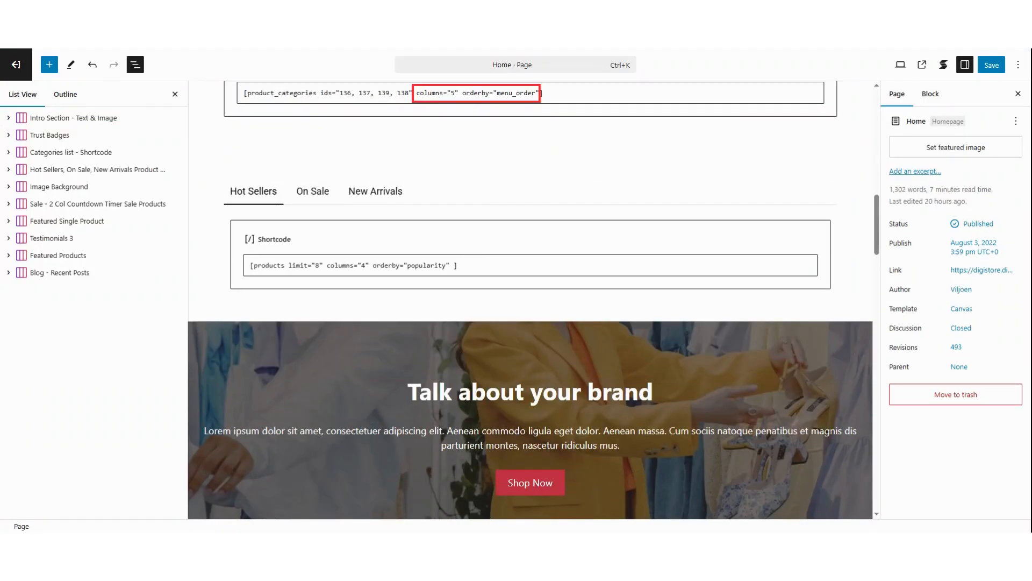
scroll(837, 254, "down", 2)
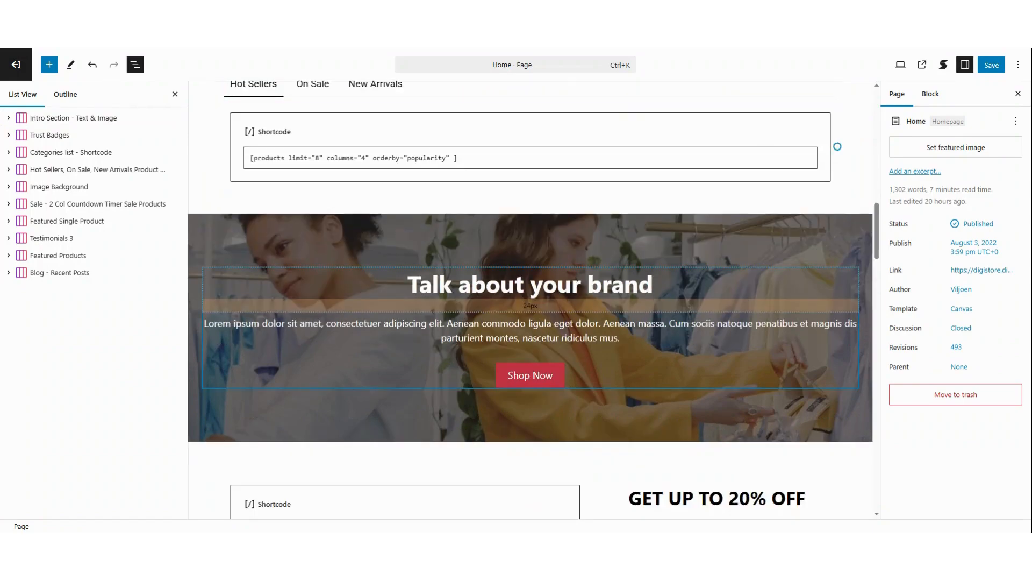
left_click_drag(879, 233, 879, 206)
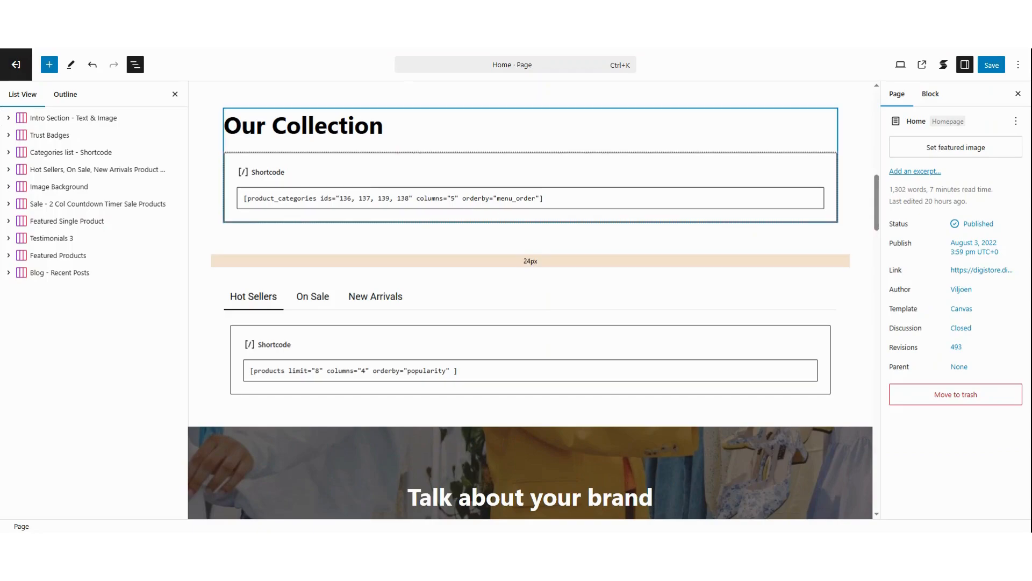
left_click(454, 198)
- Select the Hot Sellers, On Sale, New Arrivals section and expand its tab content down to the shortcode blocks
left_click(22, 171)
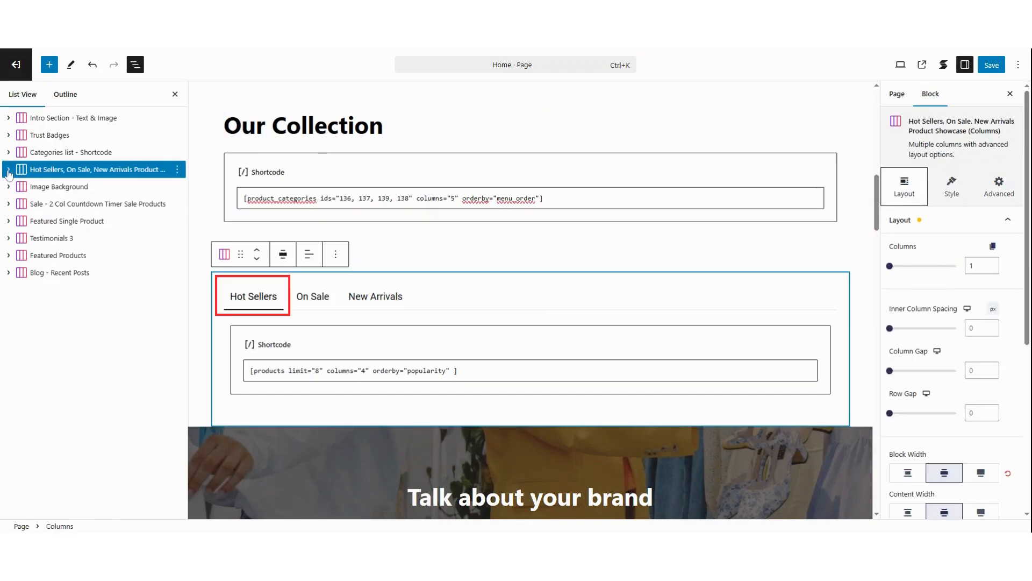
left_click(8, 169)
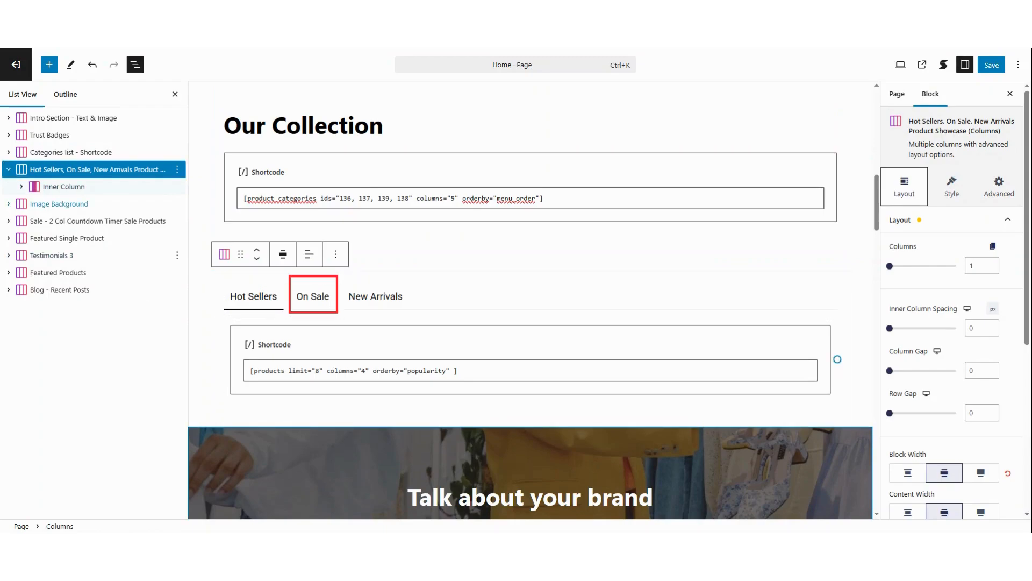
left_click(22, 188)
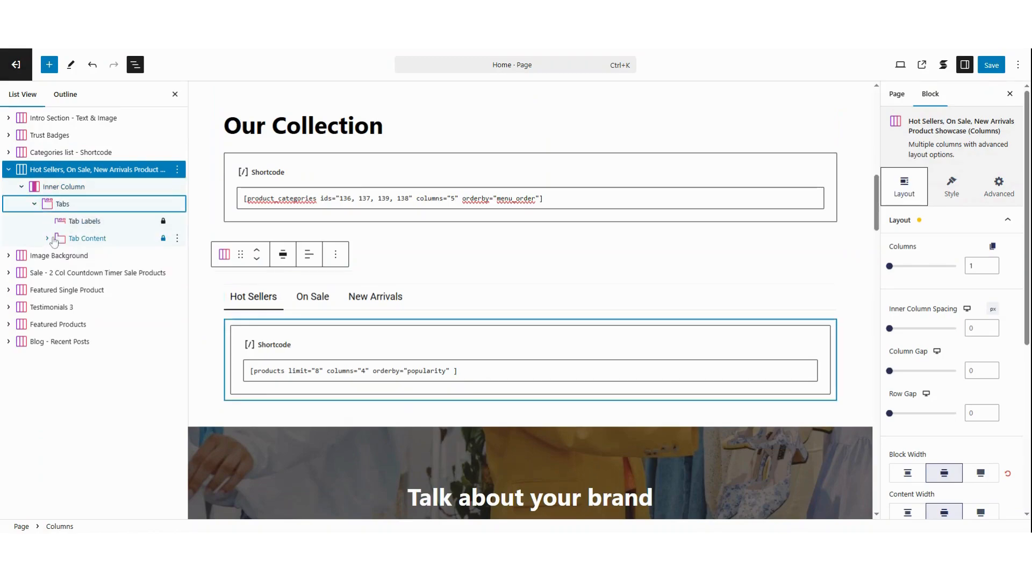
left_click(47, 238)
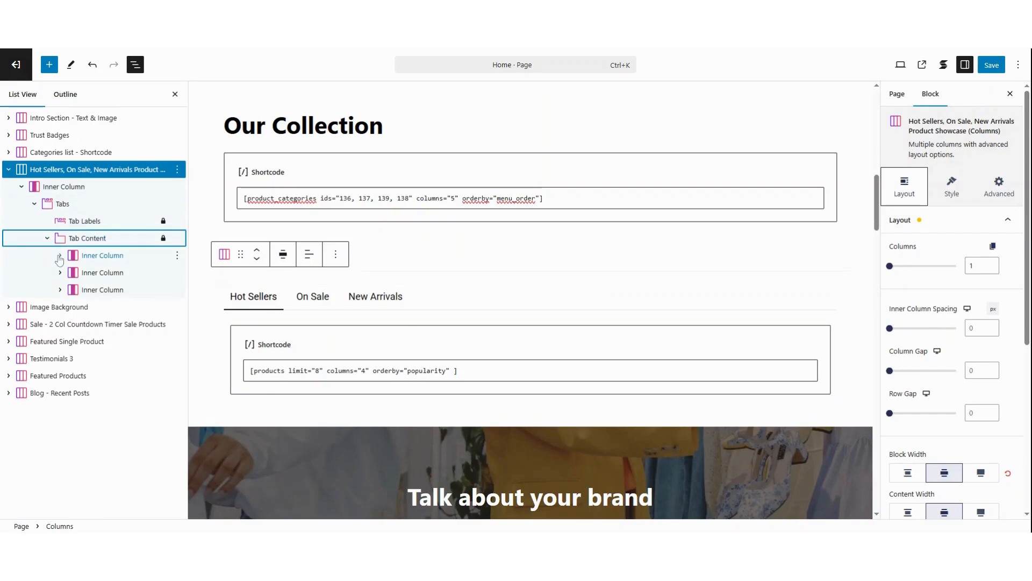
left_click(59, 255)
left_click(59, 290)
left_click(60, 323)
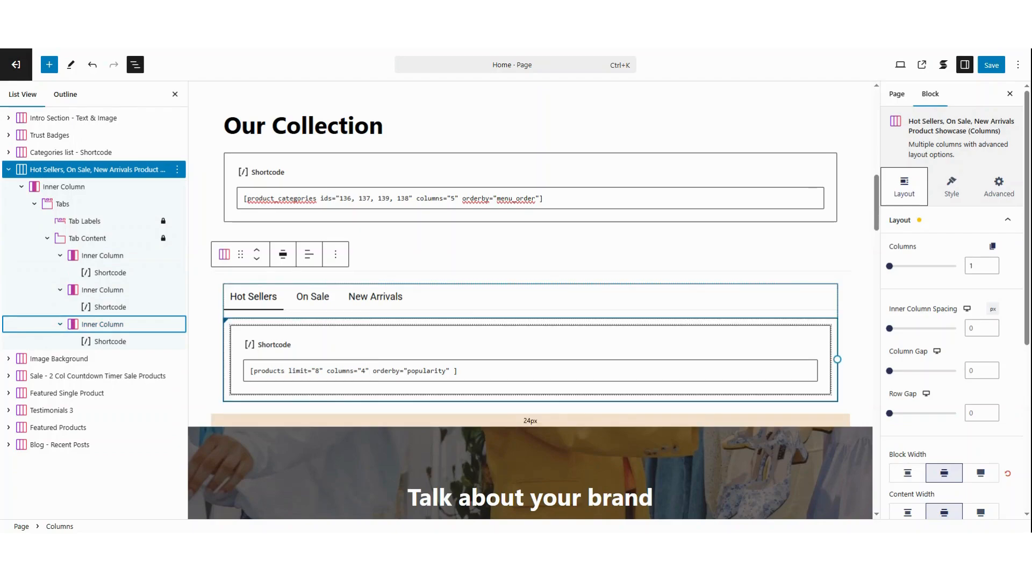
left_click(320, 371)
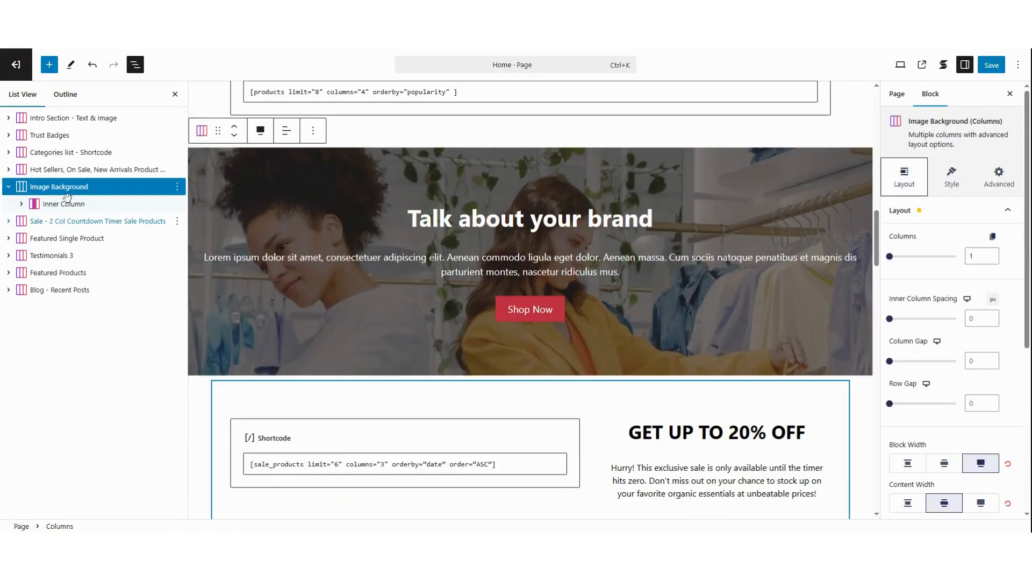
- Select the Image Background section, expand its inner column, and open the section's background style settings
left_click(65, 188)
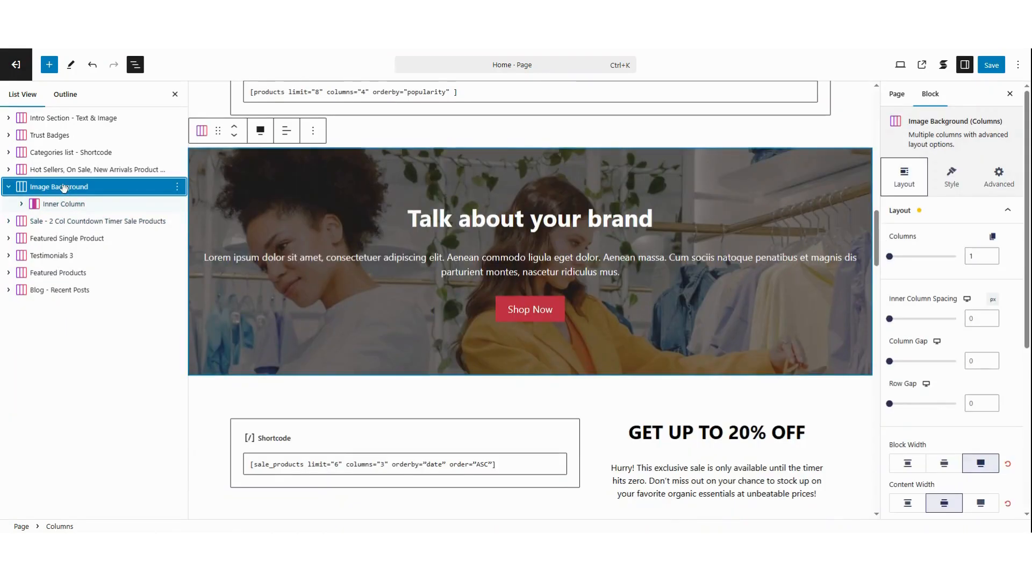
left_click(21, 205)
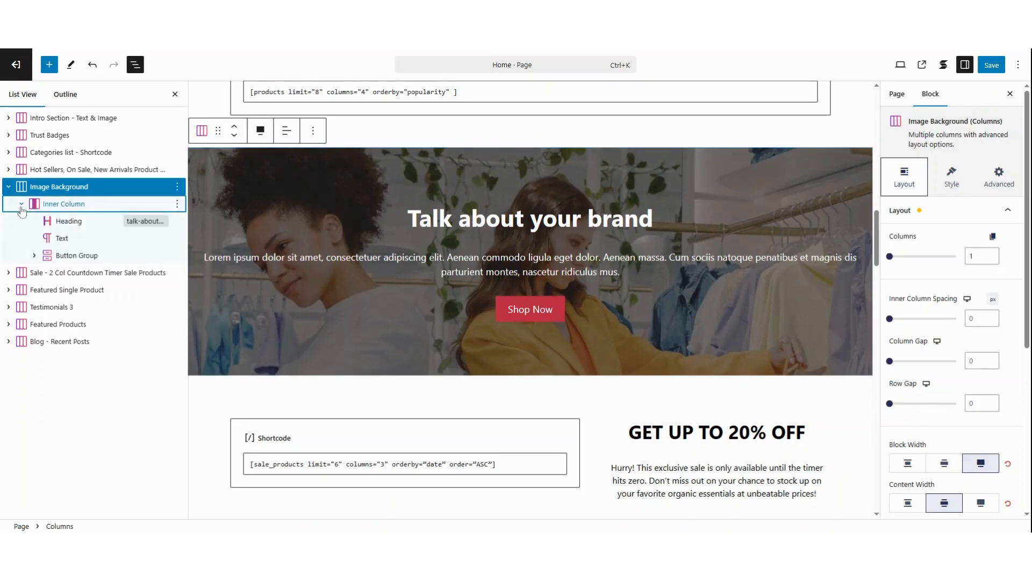
left_click(80, 186)
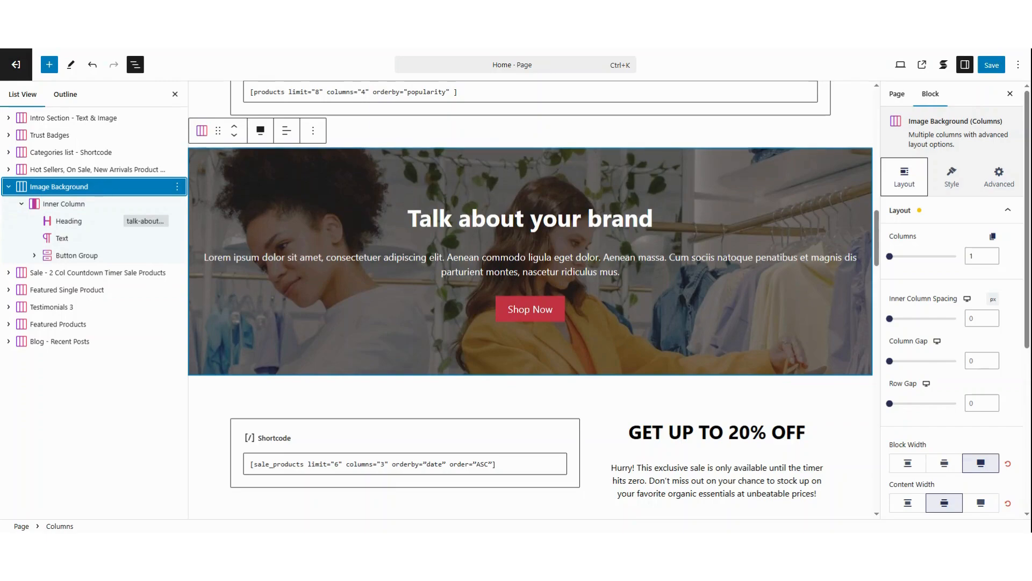
left_click(957, 185)
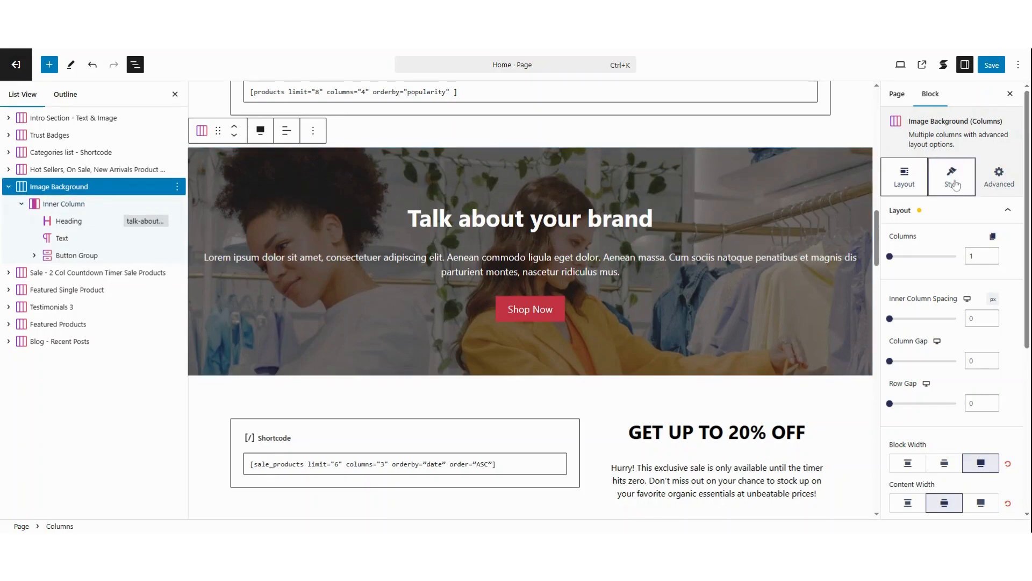
left_click(946, 213)
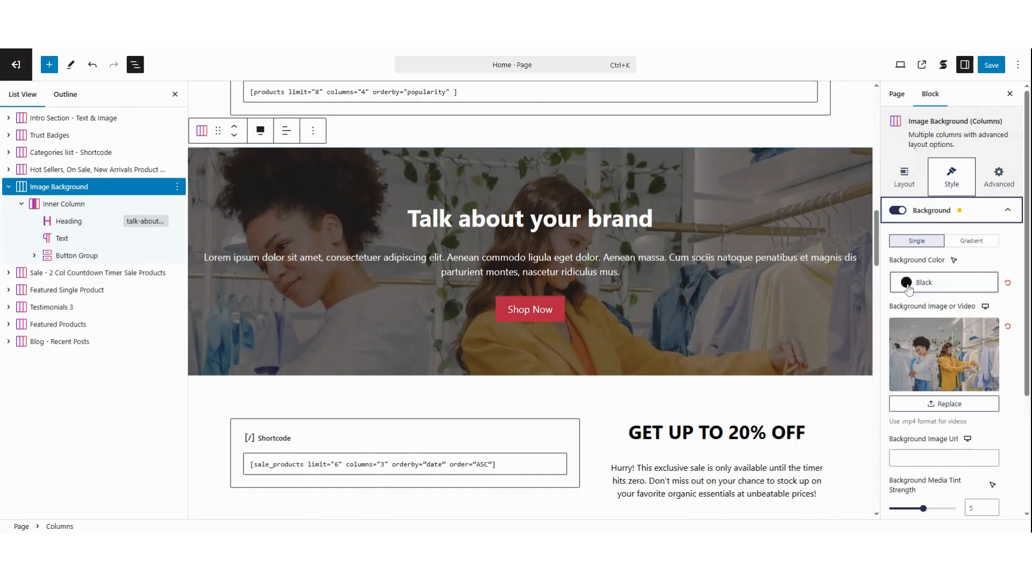
- Clear the Image Background section's background color and reapply the global color Black
left_click(907, 285)
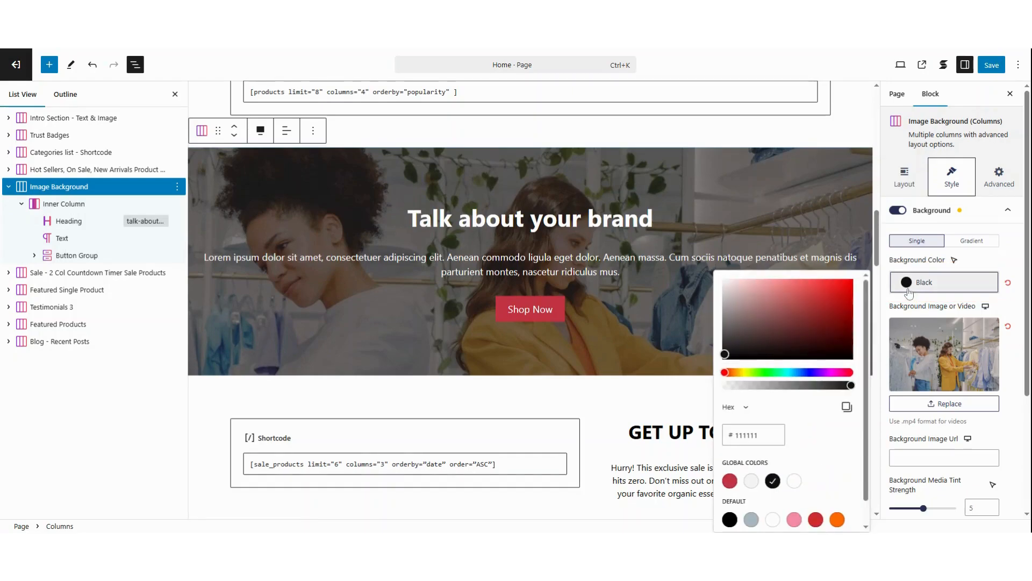
left_click(772, 480)
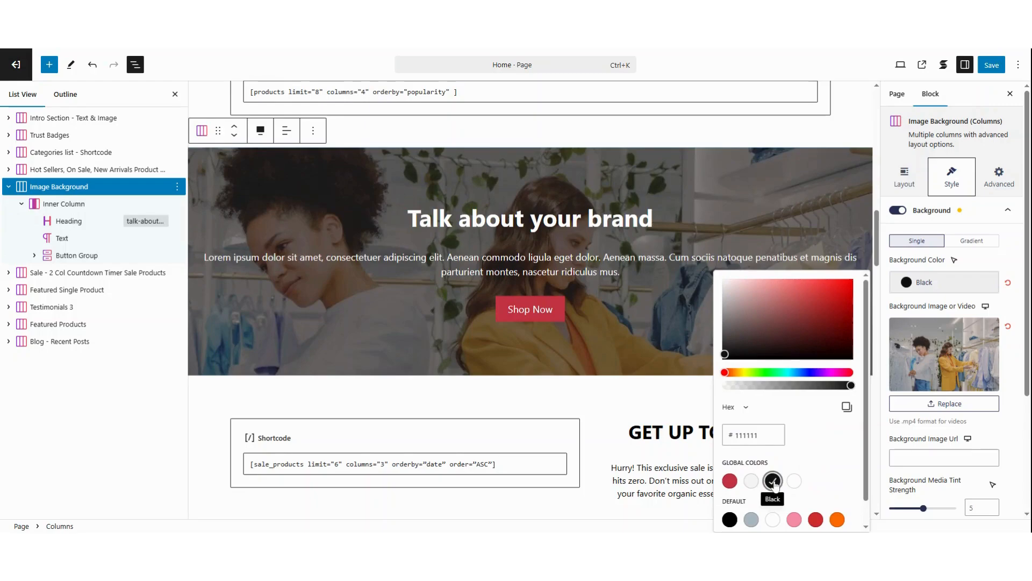
left_click(906, 287)
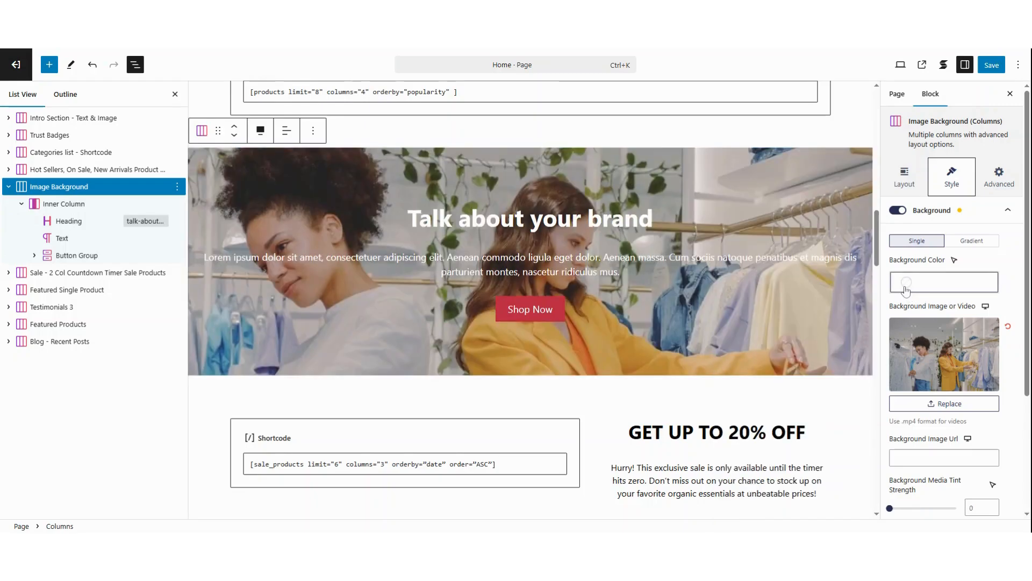
left_click(907, 287)
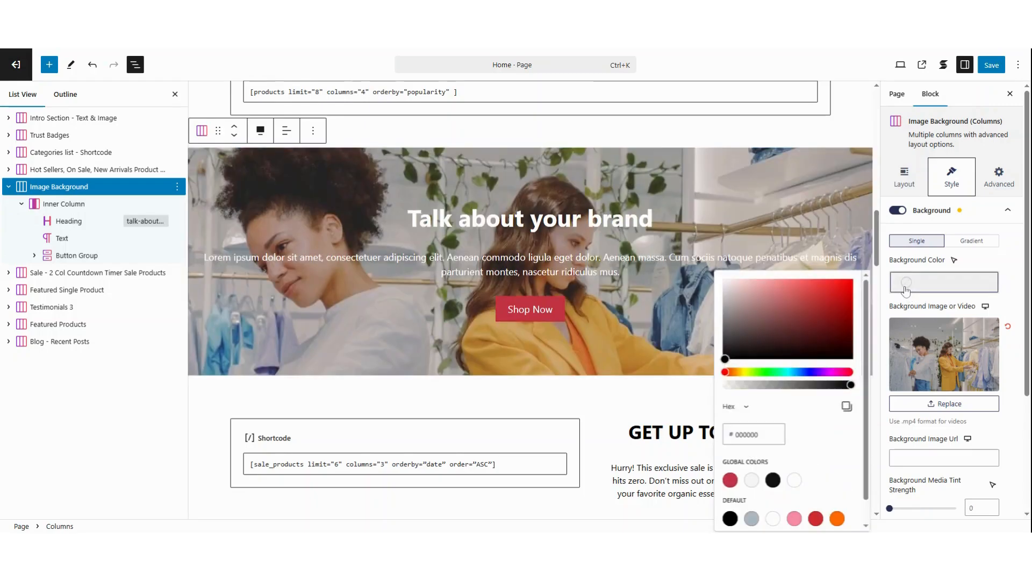
left_click(774, 482)
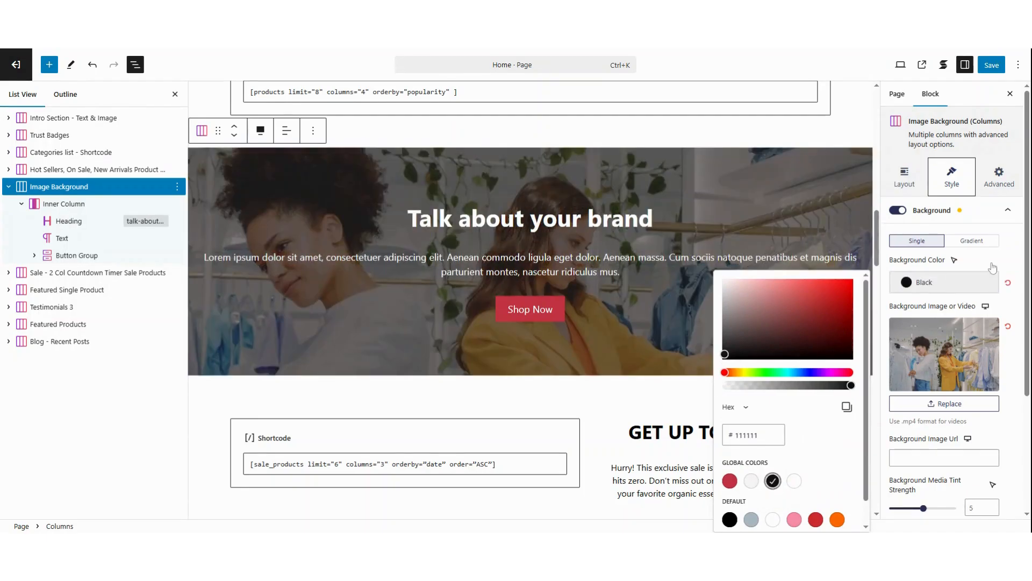
left_click(994, 262)
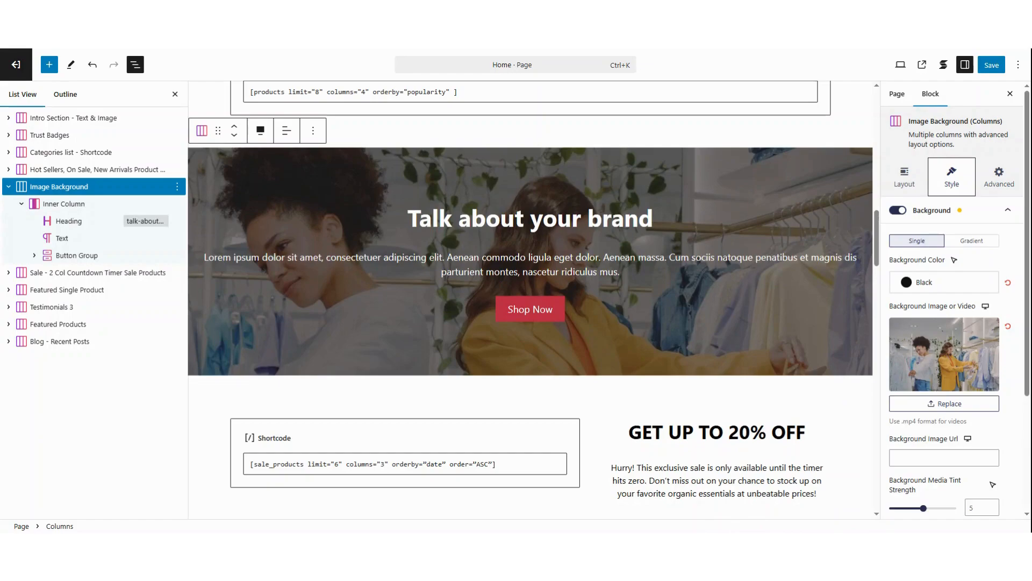
- Set the Image Background section's Background Media Tint Strength to 4
scroll(993, 261, "down", 2)
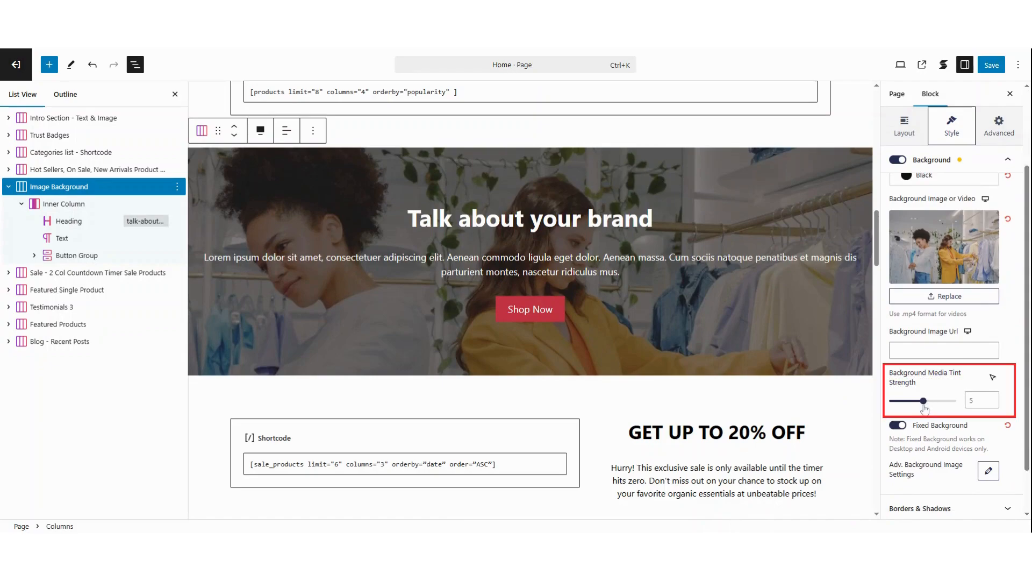
mouse_move(924, 407)
left_mouse_down()
mouse_move(891, 409)
mouse_move(944, 407)
mouse_move(916, 408)
left_mouse_up()
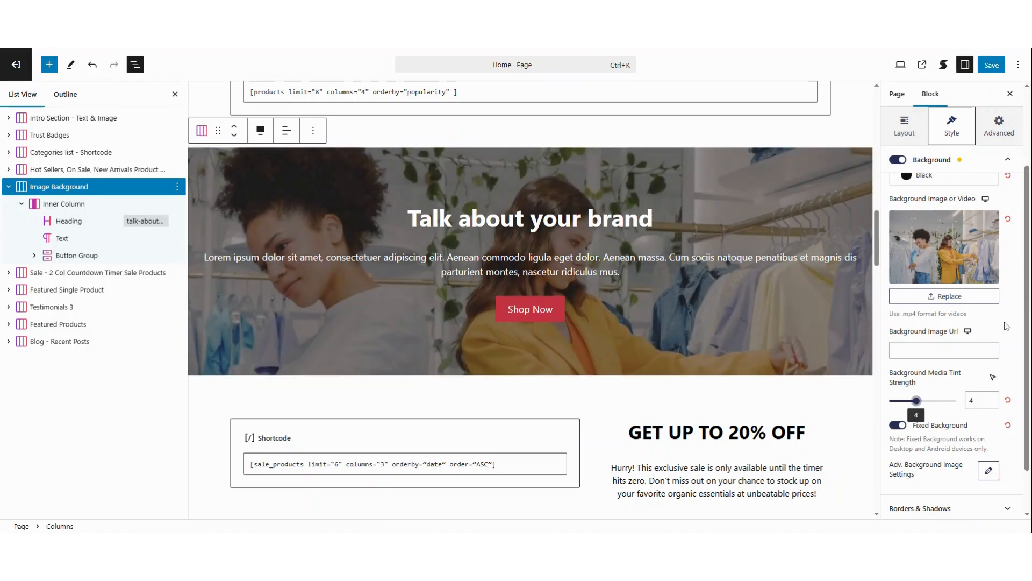
- Turn off Fixed Background for the Image Background section and preview how its image scrolls
scroll(1007, 326, "down", 1)
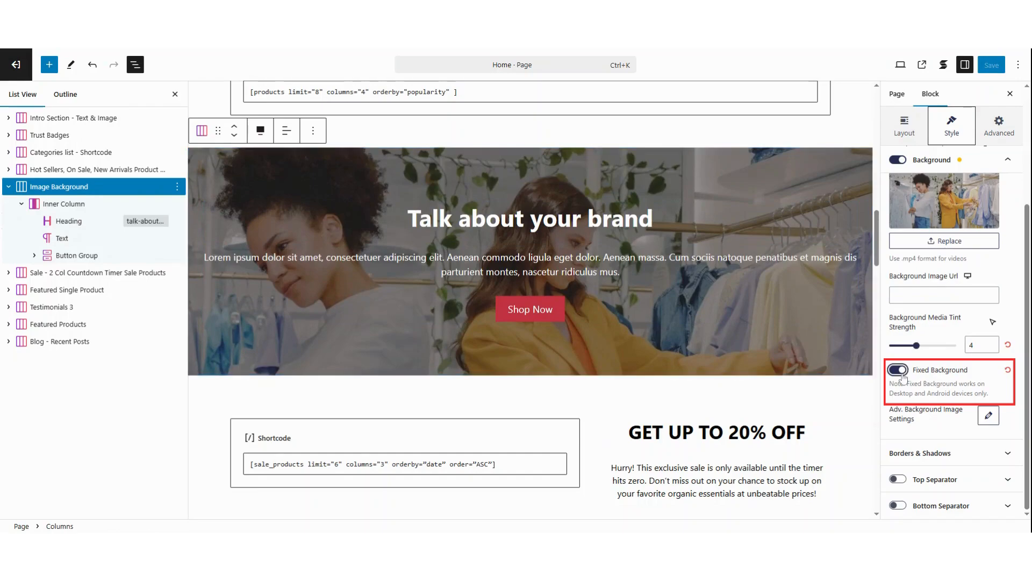
left_click(898, 370)
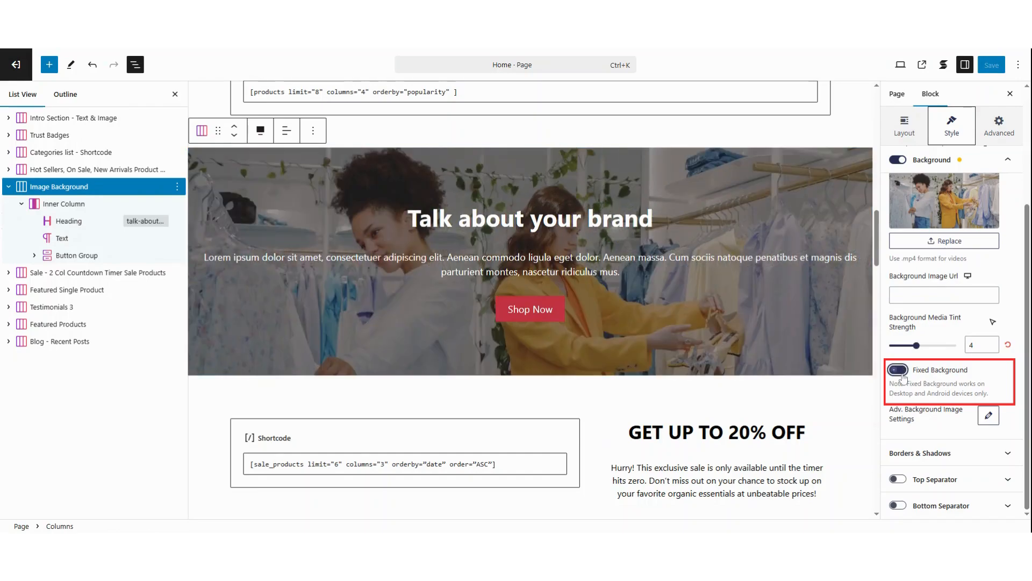
scroll(775, 312, "down", 1)
scroll(776, 312, "up", 3)
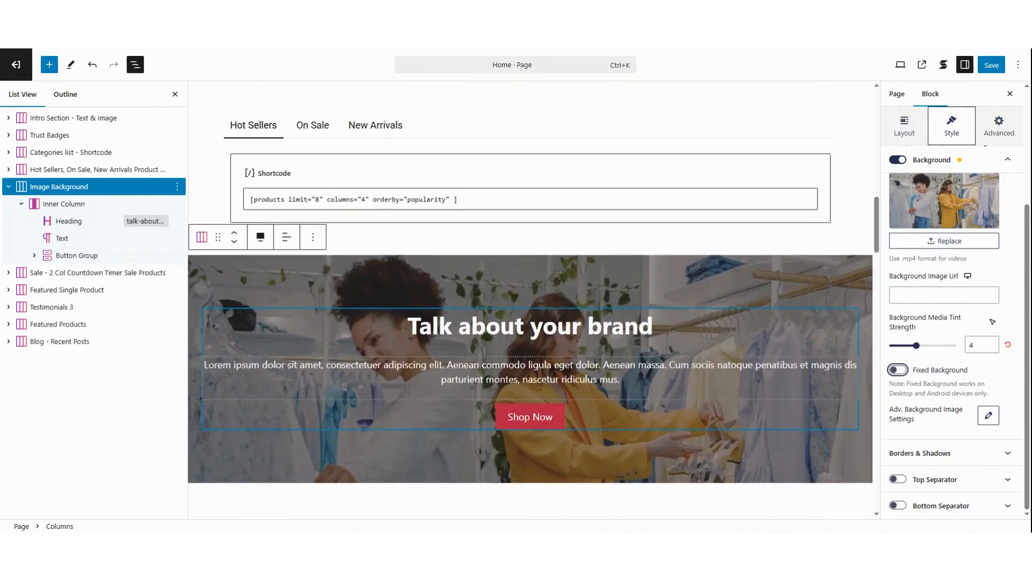
scroll(776, 310, "down", 5)
scroll(775, 311, "up", 4)
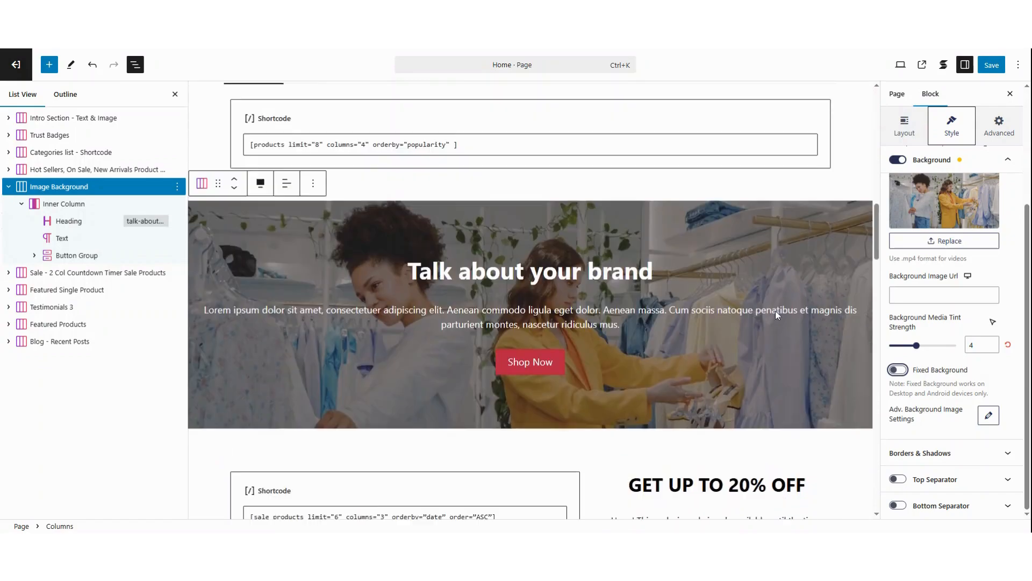
- Turn Fixed Background back on for the Image Background section and preview the scrolling effect
left_click(898, 370)
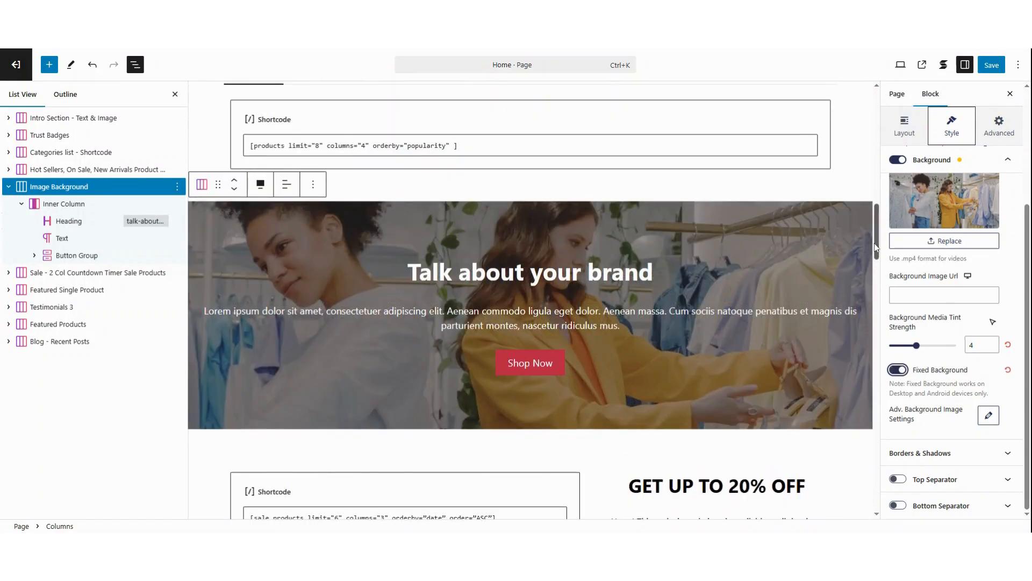
scroll(875, 248, "down", 3)
scroll(880, 253, "up", 1)
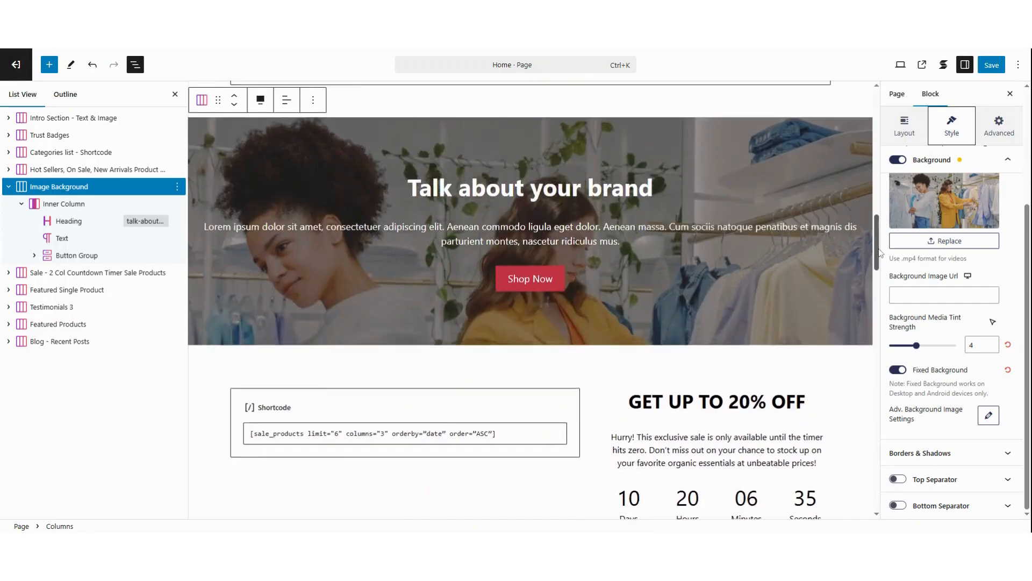
scroll(880, 253, "up", 2)
scroll(880, 252, "down", 1)
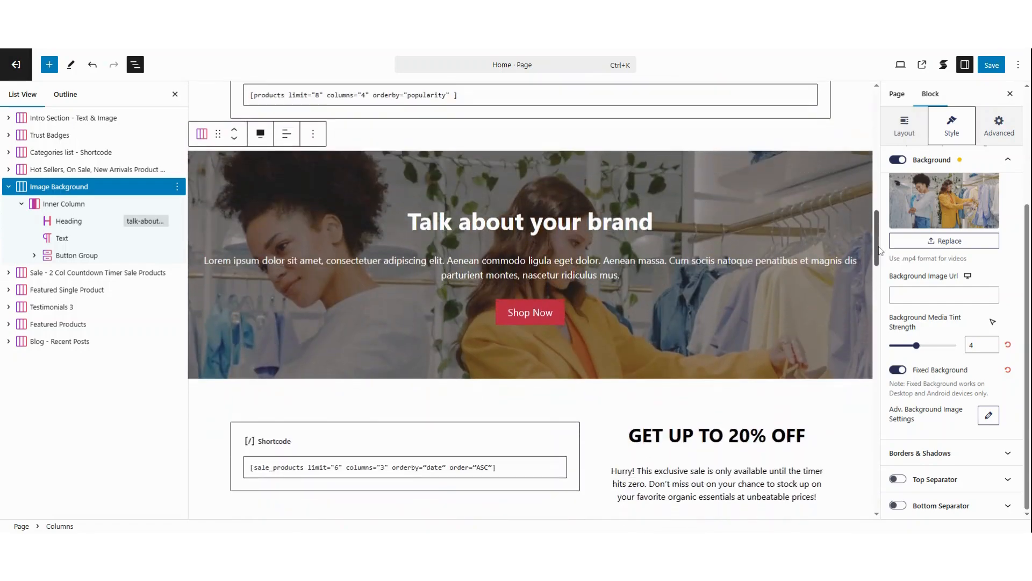
- Collapse the Image Background section and select the Sale - 2 Col Countdown Timer Sale Products section
left_click(7, 187)
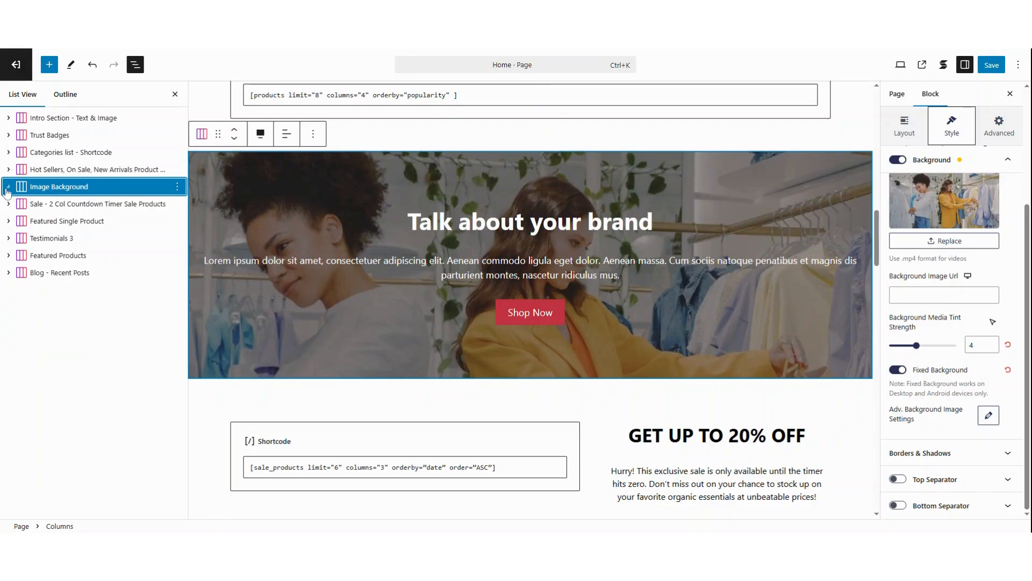
left_click(62, 204)
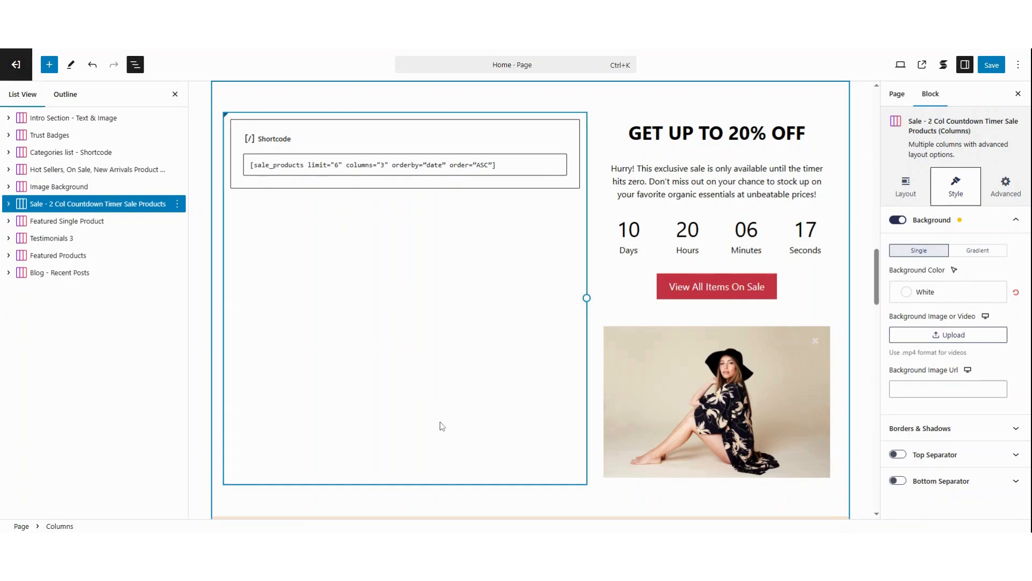
- Expand the Sale countdown section and both inner columns, and look over the Countdown block's end date and timezone settings
left_click(76, 201)
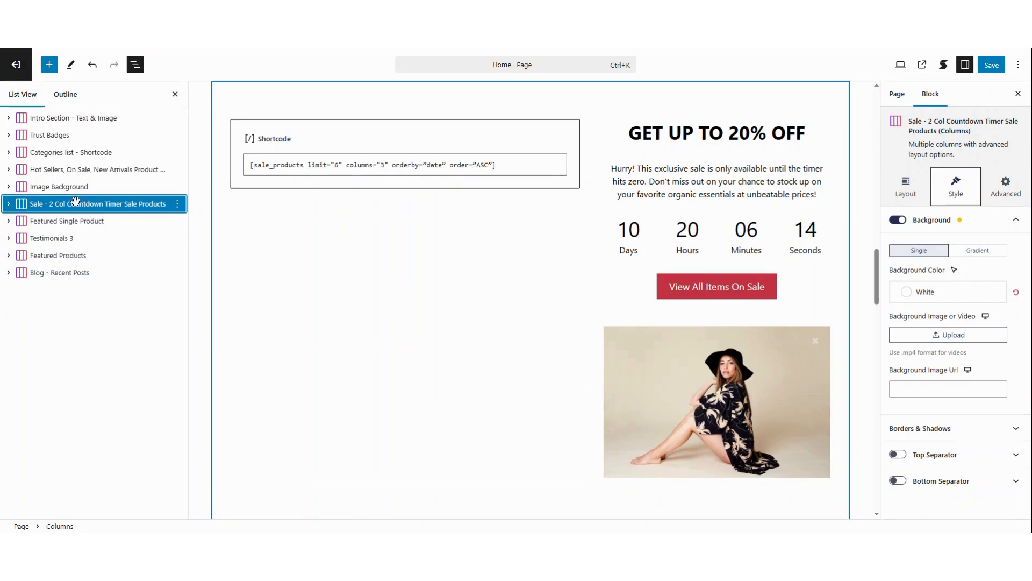
left_click(8, 205)
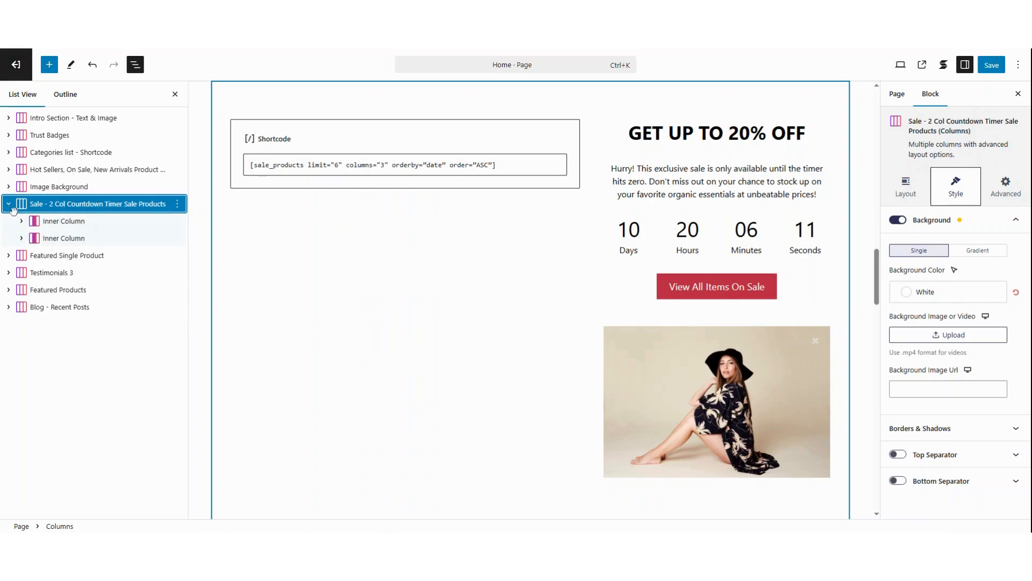
left_click(22, 223)
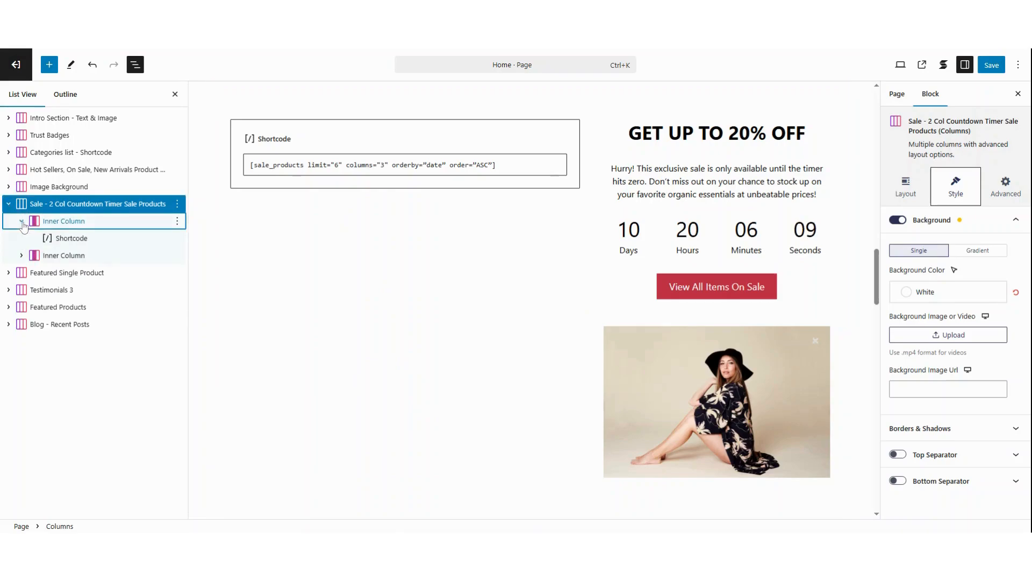
left_click(22, 256)
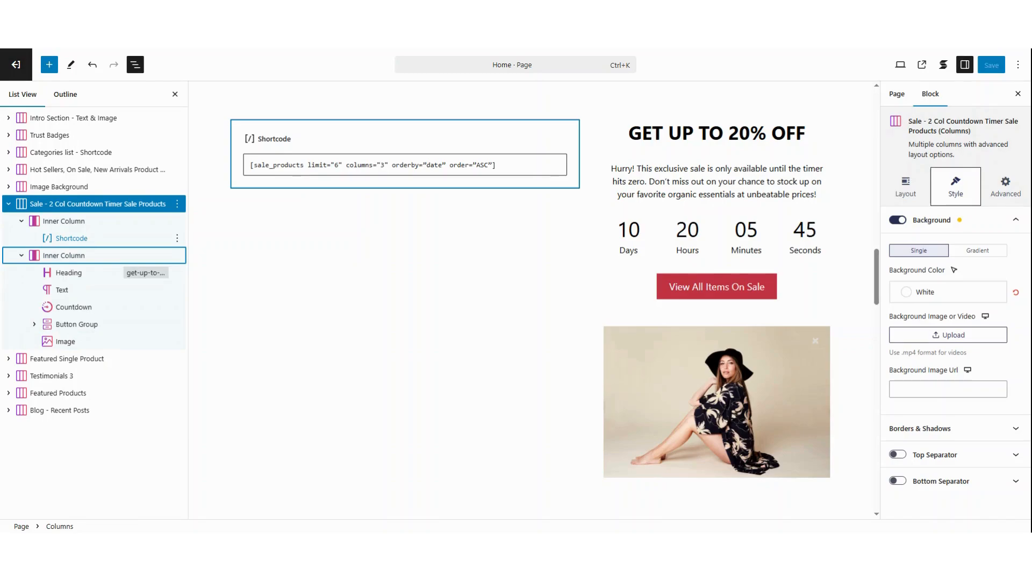
left_click(99, 306)
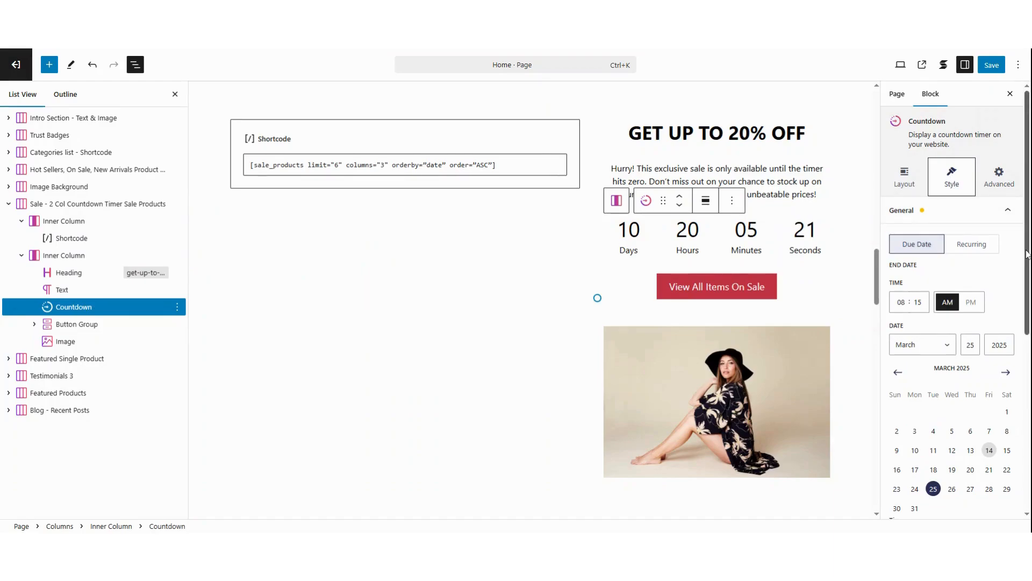
left_click_drag(1027, 251, 1027, 259)
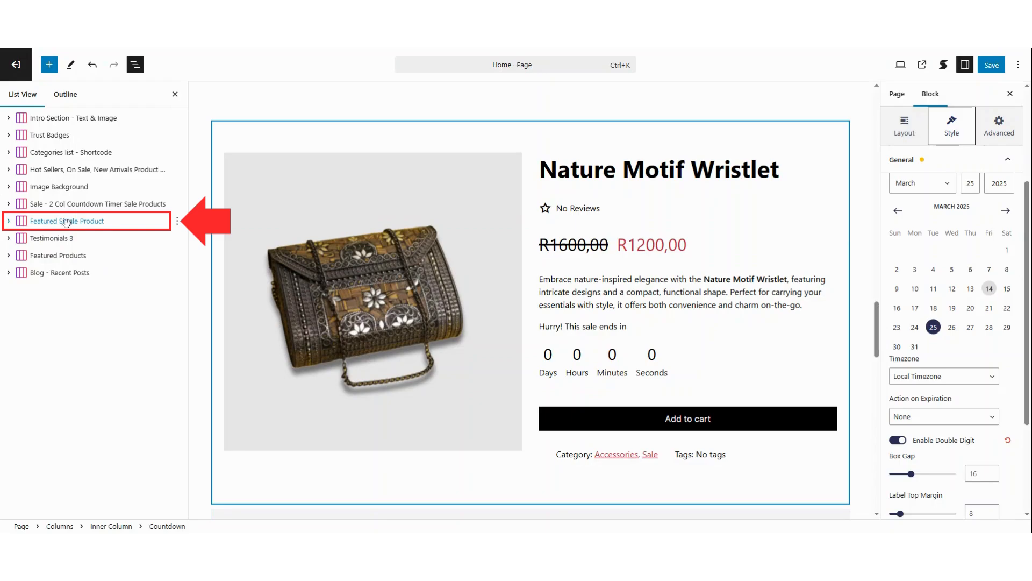
- Expand the Featured Single Product section down to its product blocks and view the Countdown block's settings
left_click(66, 223)
left_click(66, 221)
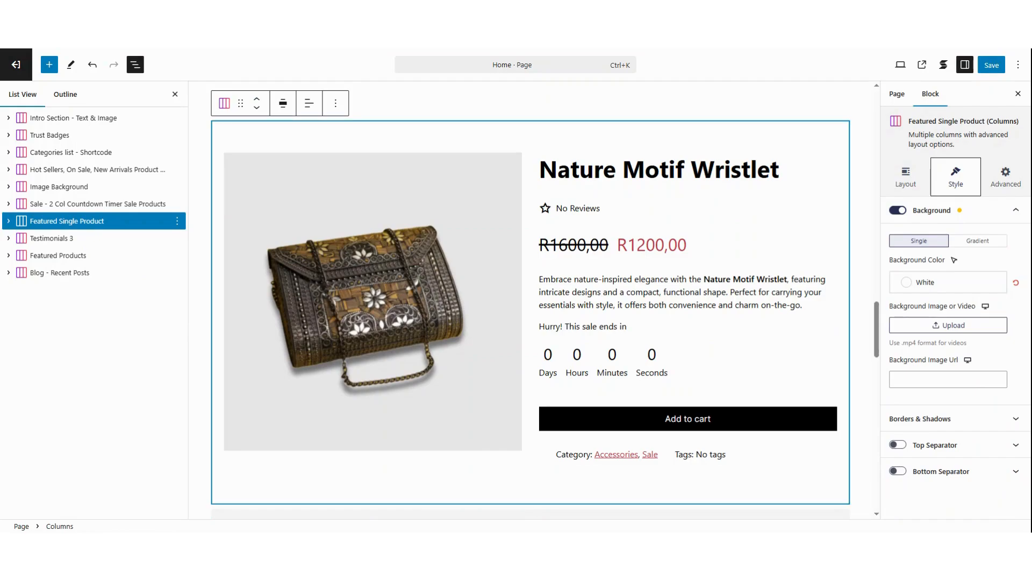
left_click(9, 222)
left_click(21, 238)
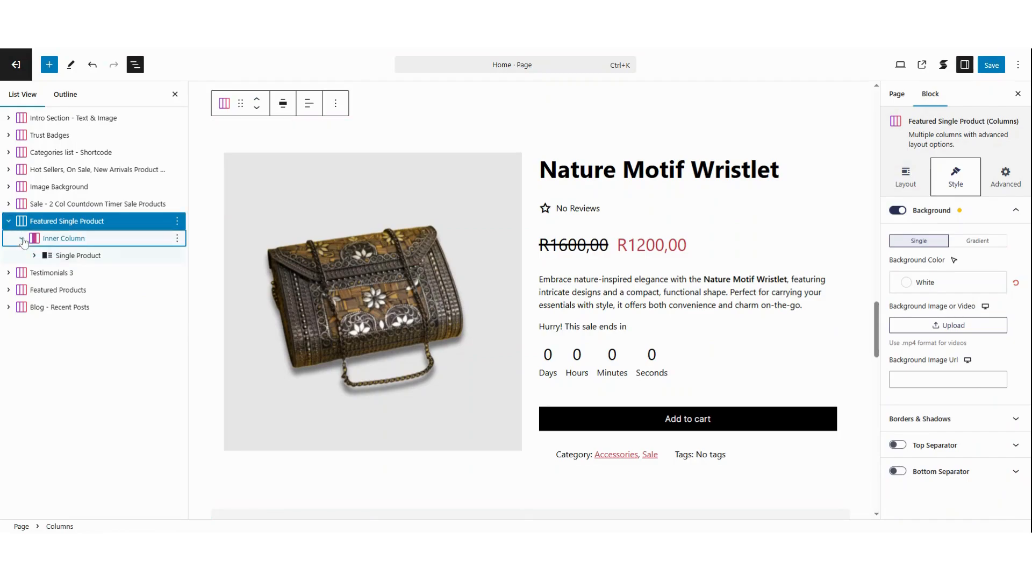
left_click(33, 255)
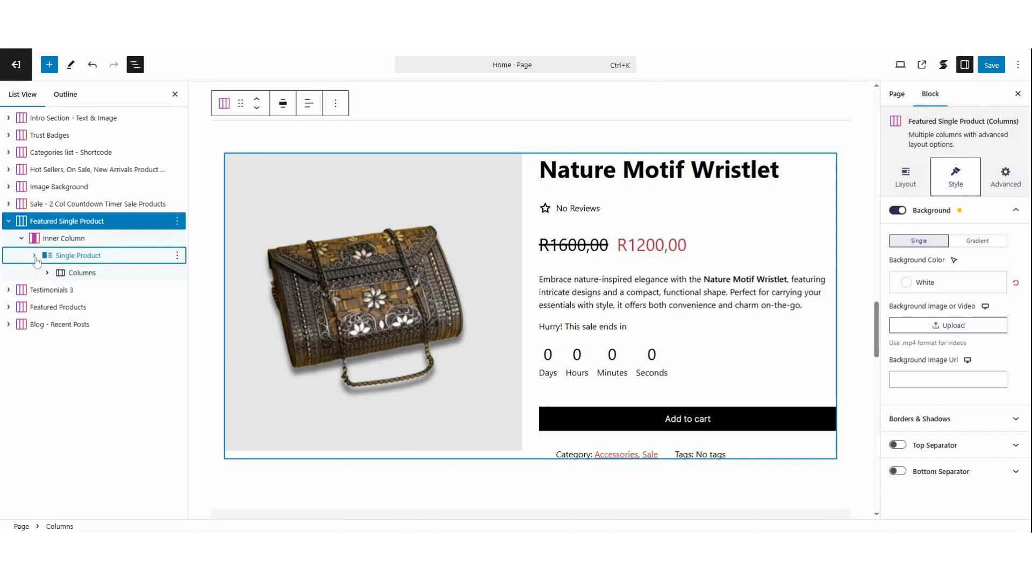
left_click(47, 273)
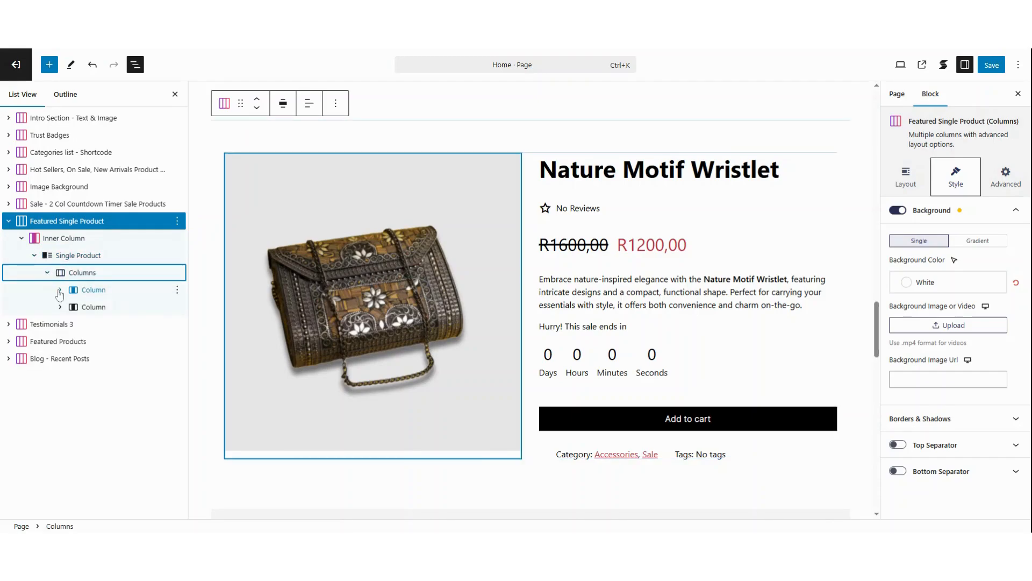
left_click(59, 289)
left_click(60, 323)
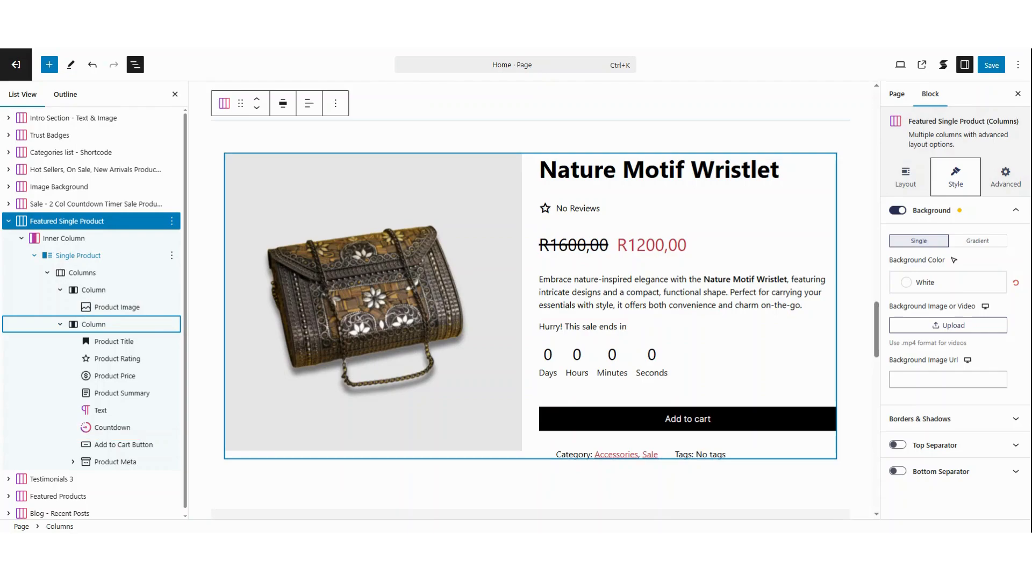
left_click(110, 429)
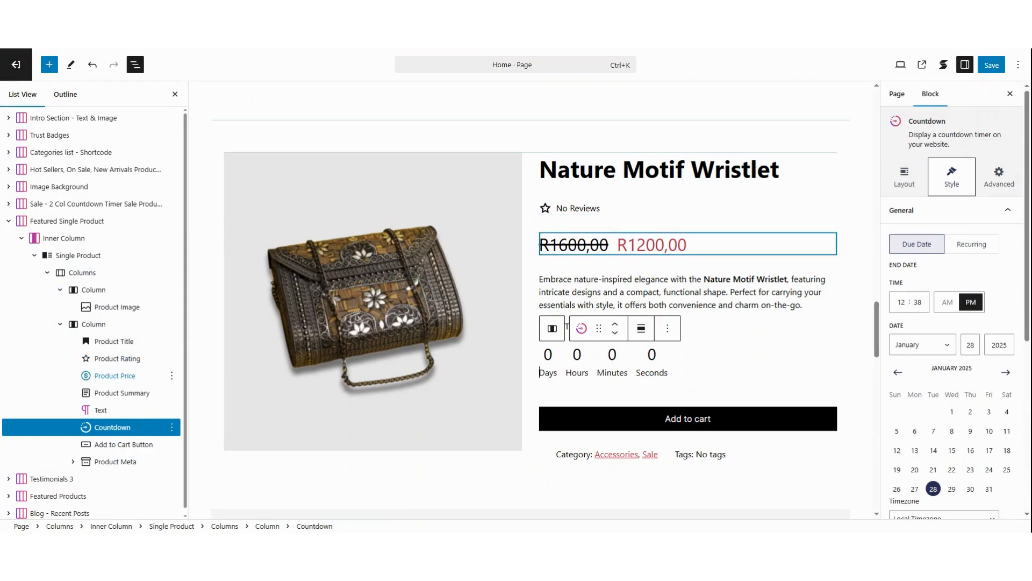
- Search the Single Product block's products for "natur" and choose Nature Motif Wristlet as the displayed product
left_click(86, 256)
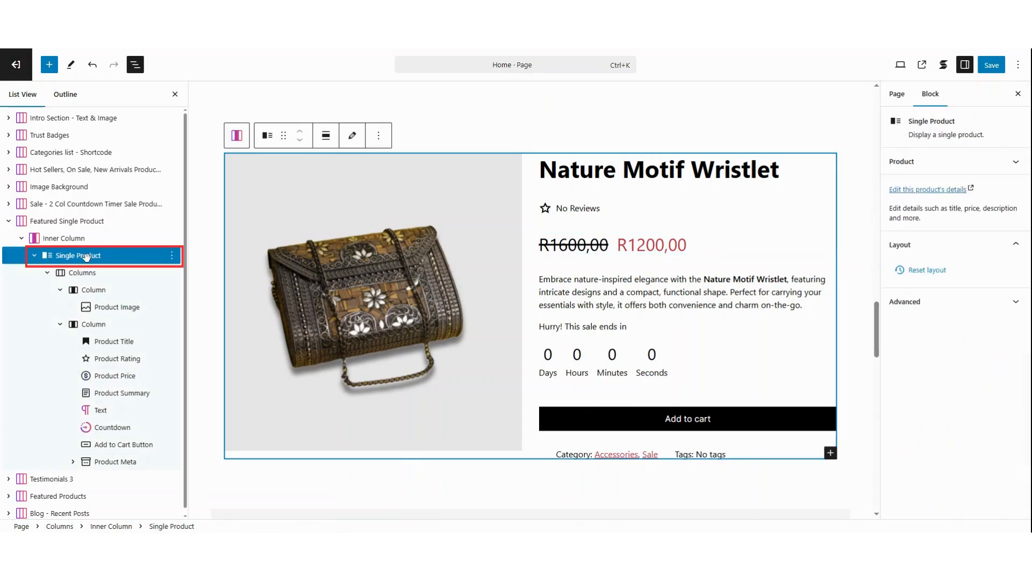
left_click(908, 163)
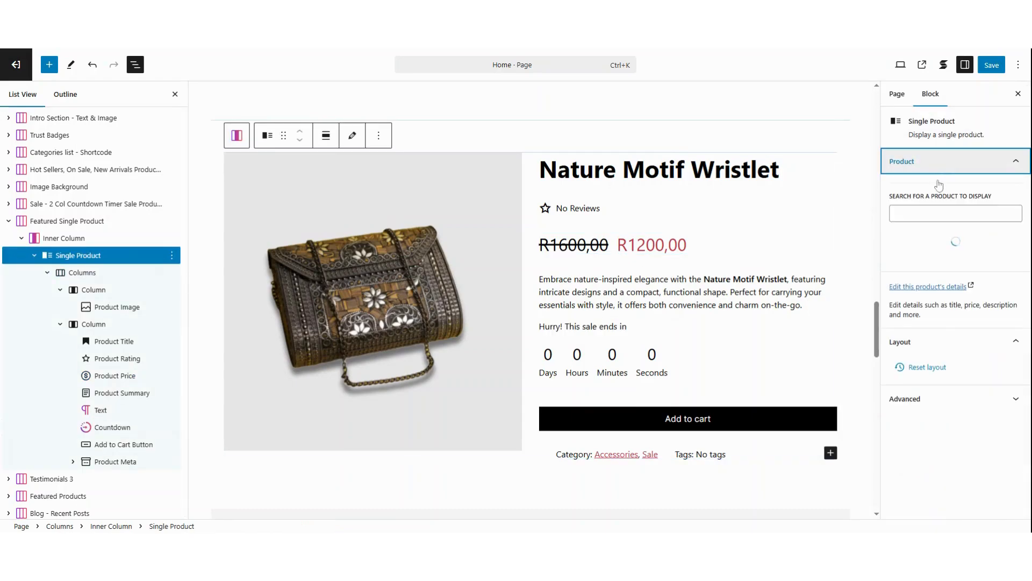
left_click(939, 213)
type("n")
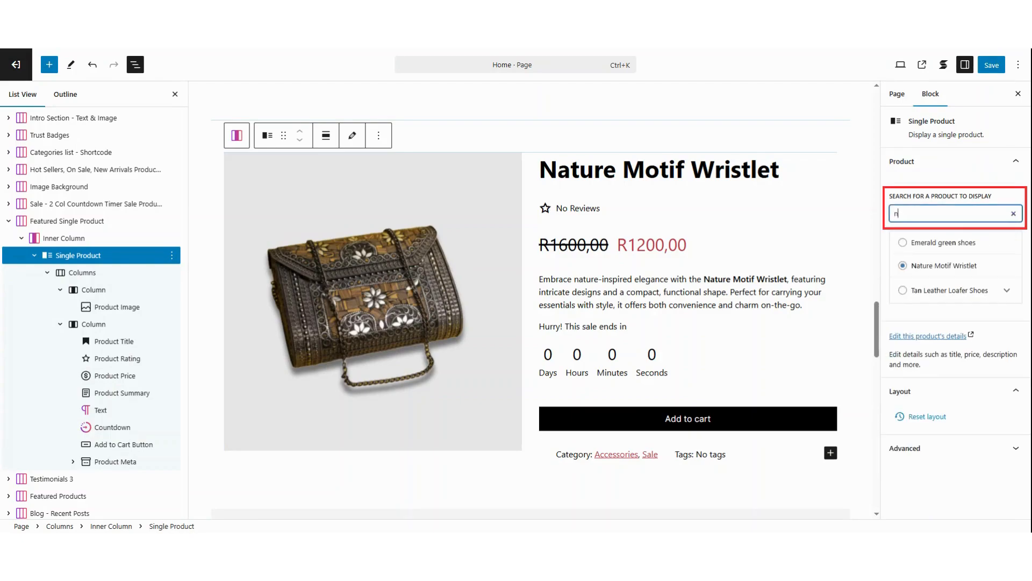
type("atur")
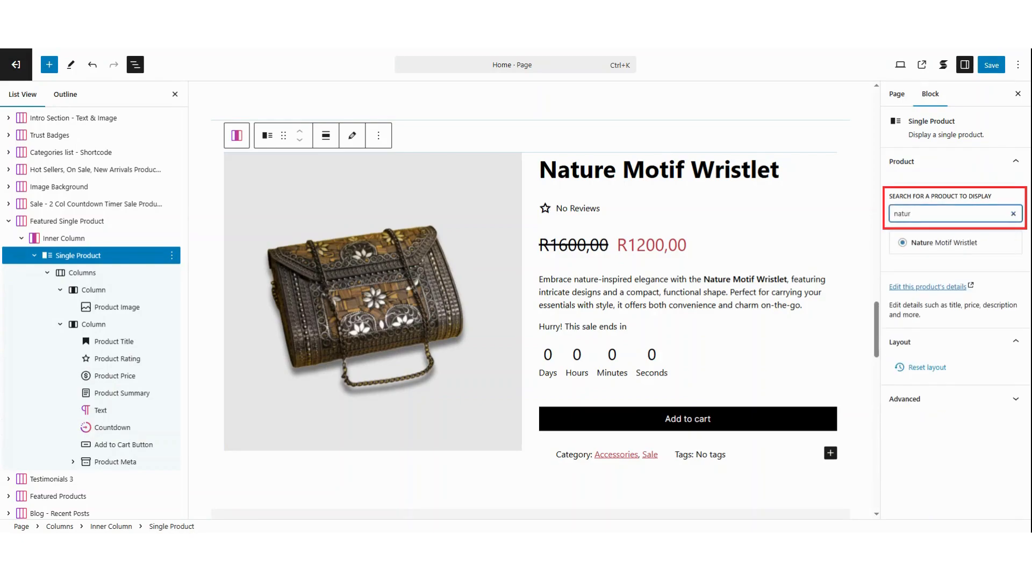
left_click(923, 246)
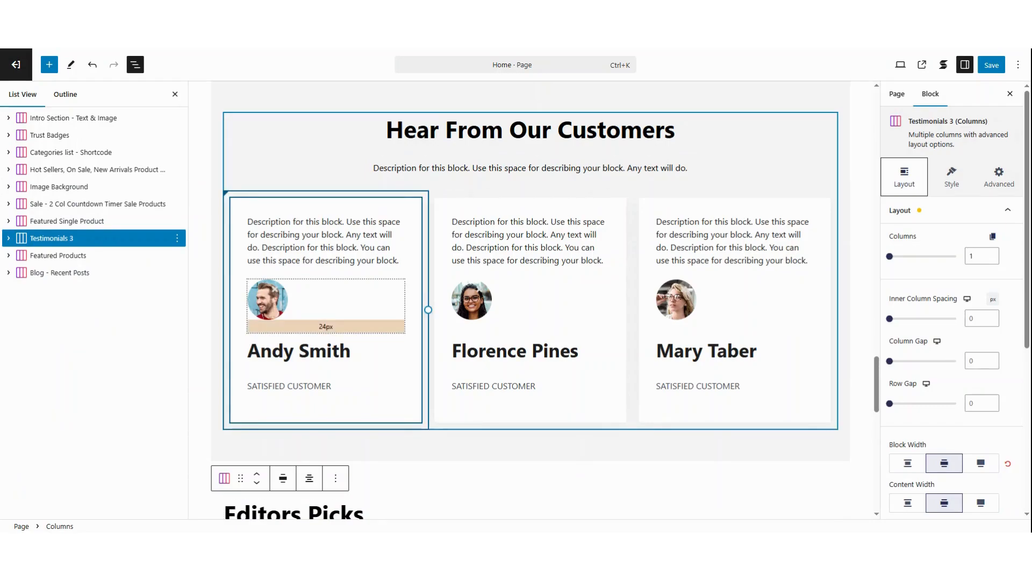
- Look through the settings of the first testimonial's image and select its description text in the Testimonials 3 section
left_click(266, 309)
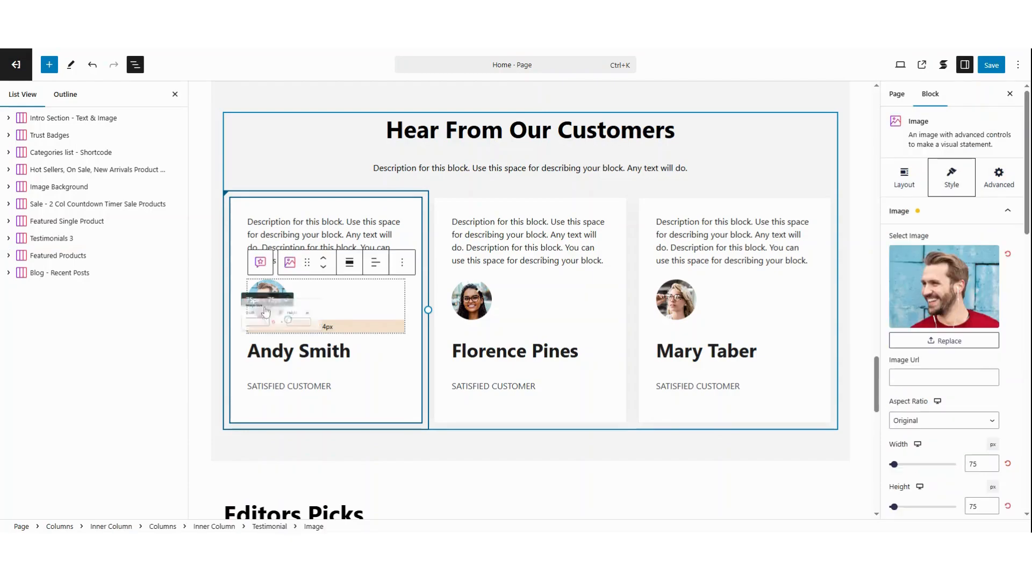
left_click(267, 299)
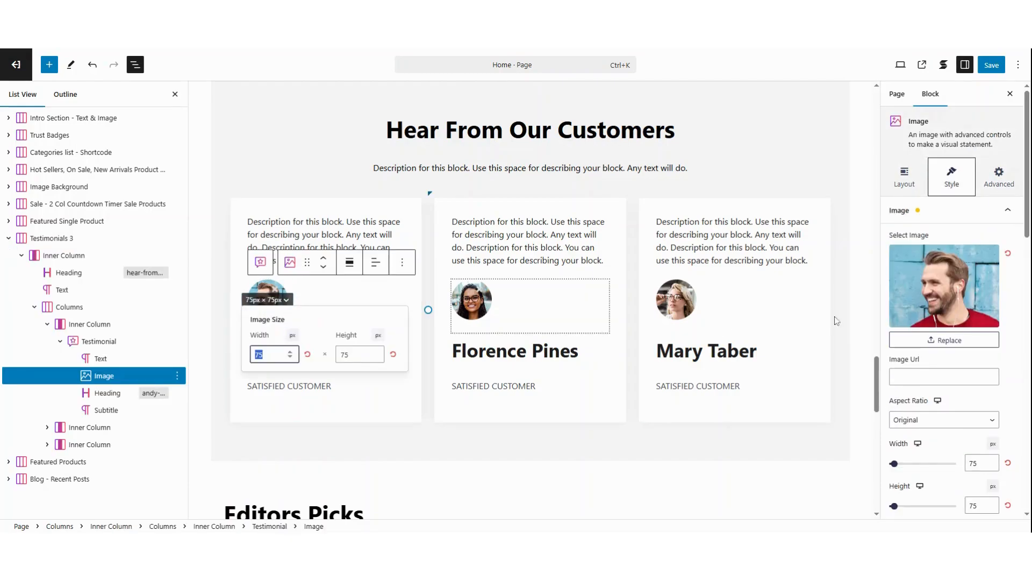
left_click_drag(1028, 220, 1031, 456)
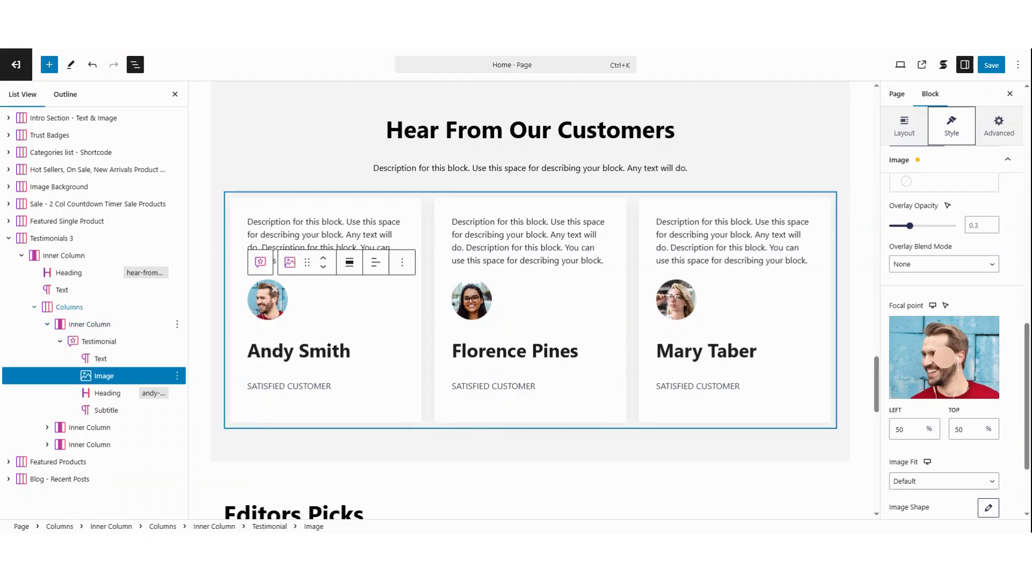
left_click(319, 234)
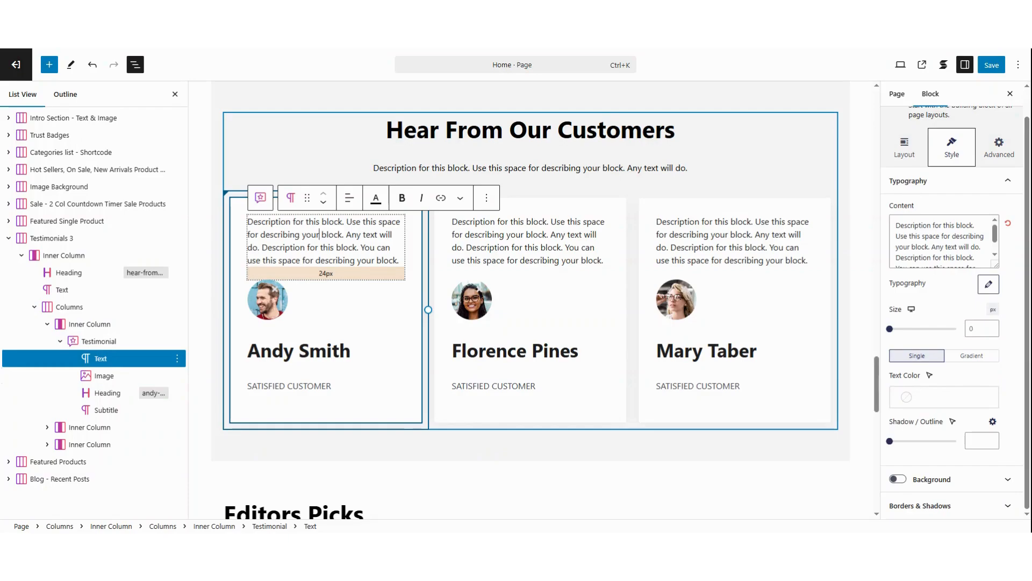
- Duplicate the first testimonial's Inner Column in the Testimonials 3 section
left_click(85, 324)
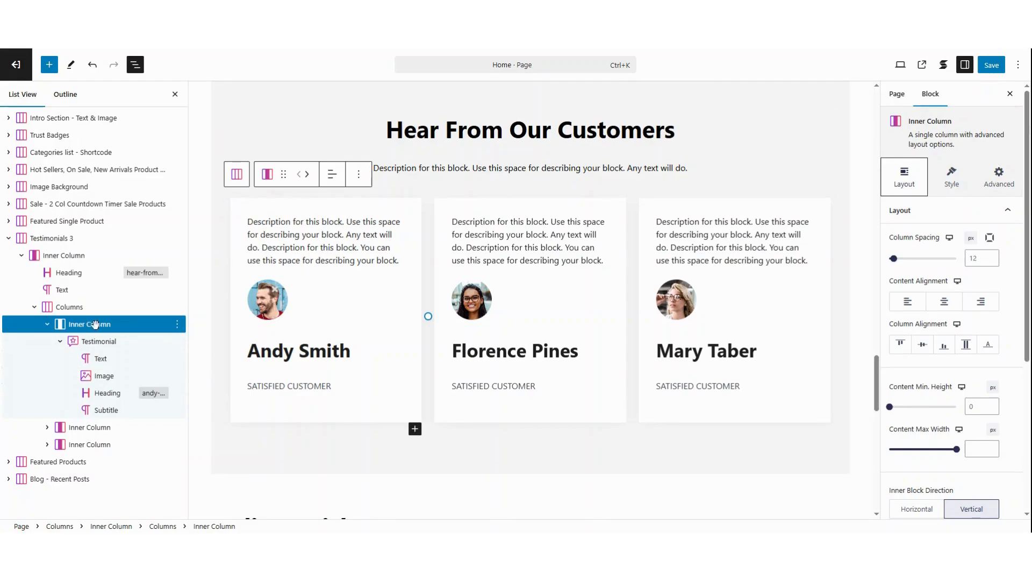
left_click(177, 325)
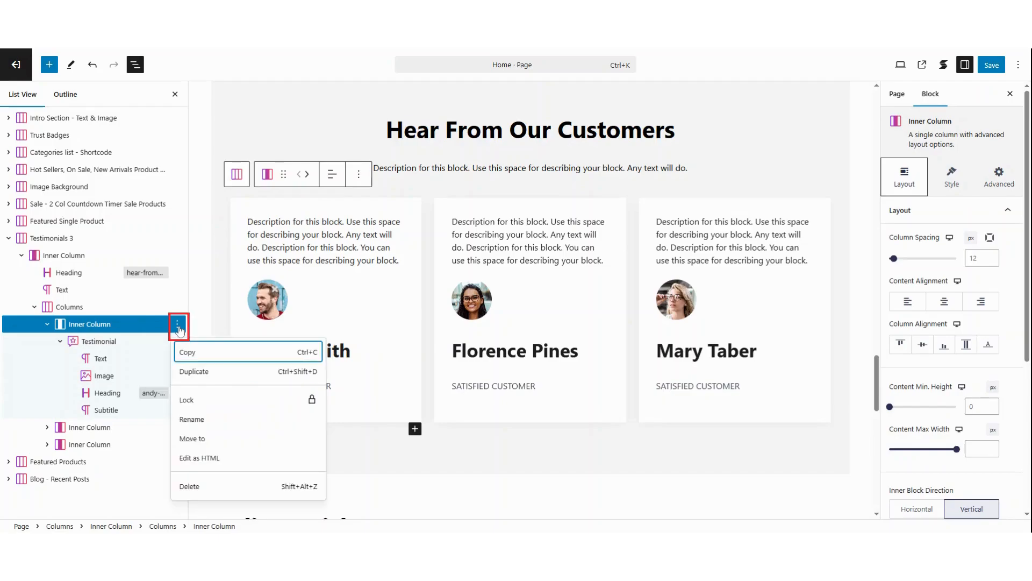
left_click(197, 380)
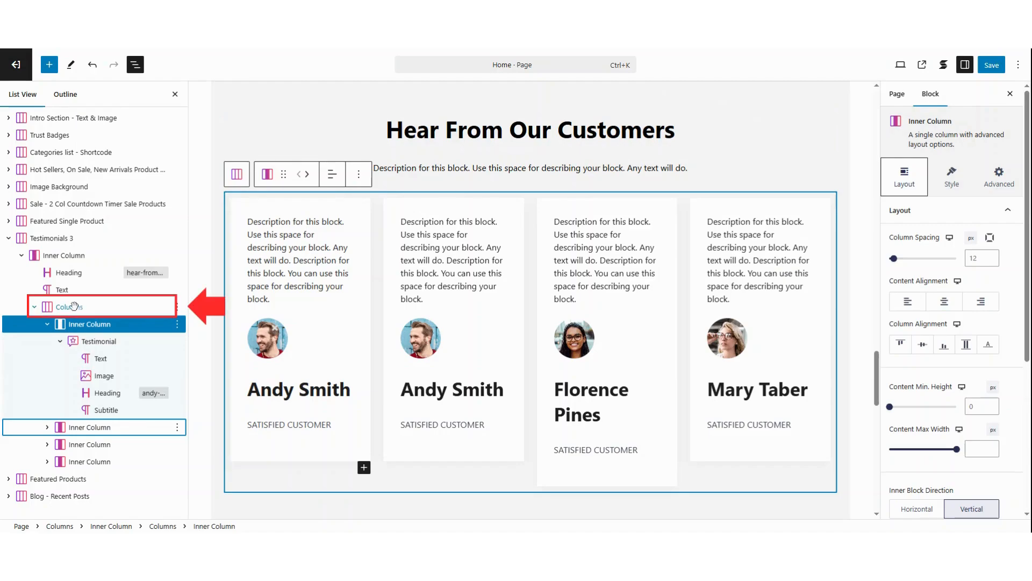
- Set the widths of all four columns in the testimonials' Columns block to 33%
left_click(74, 306)
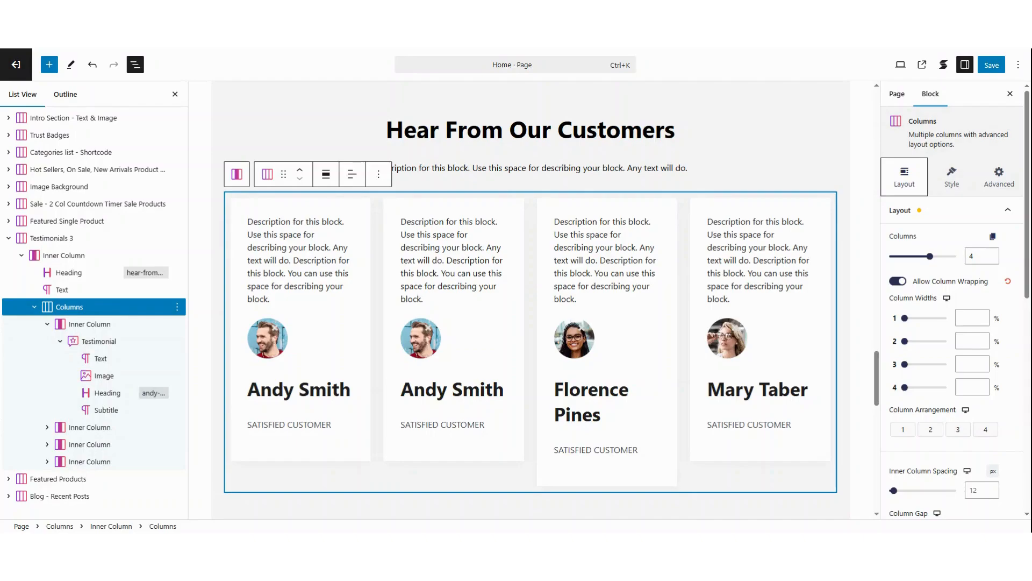
left_click(972, 318)
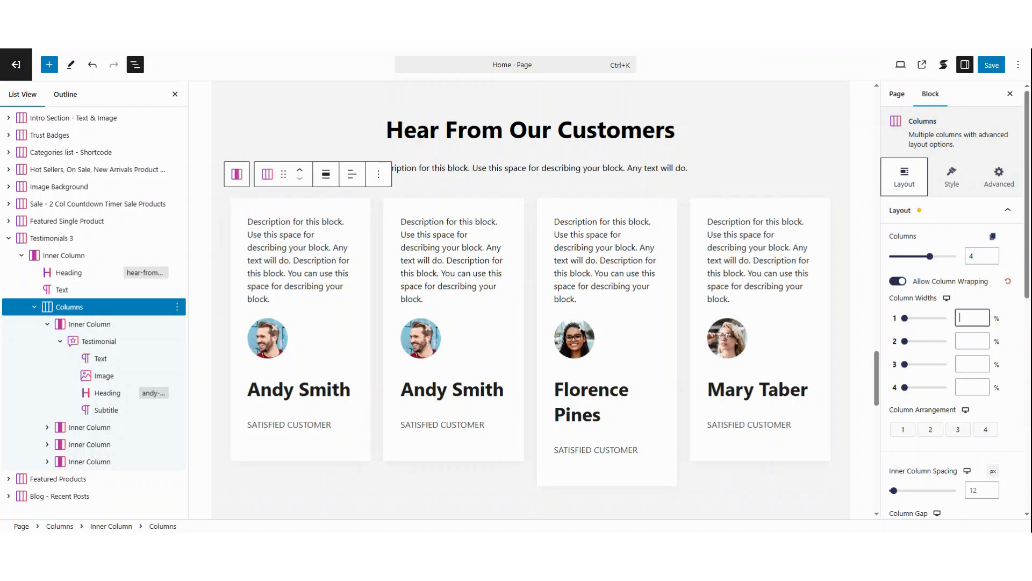
type("33")
key("Tab")
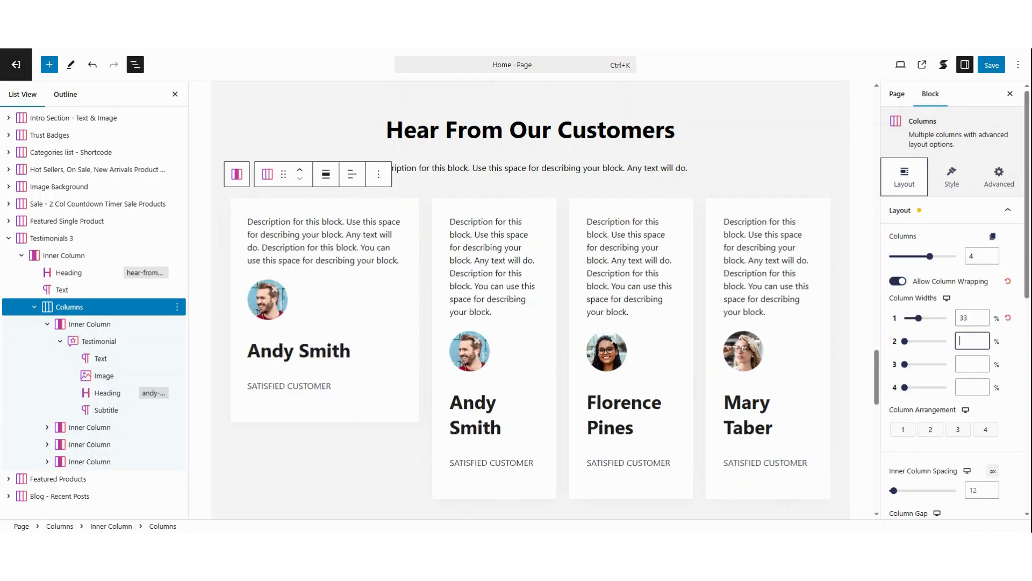
type("33")
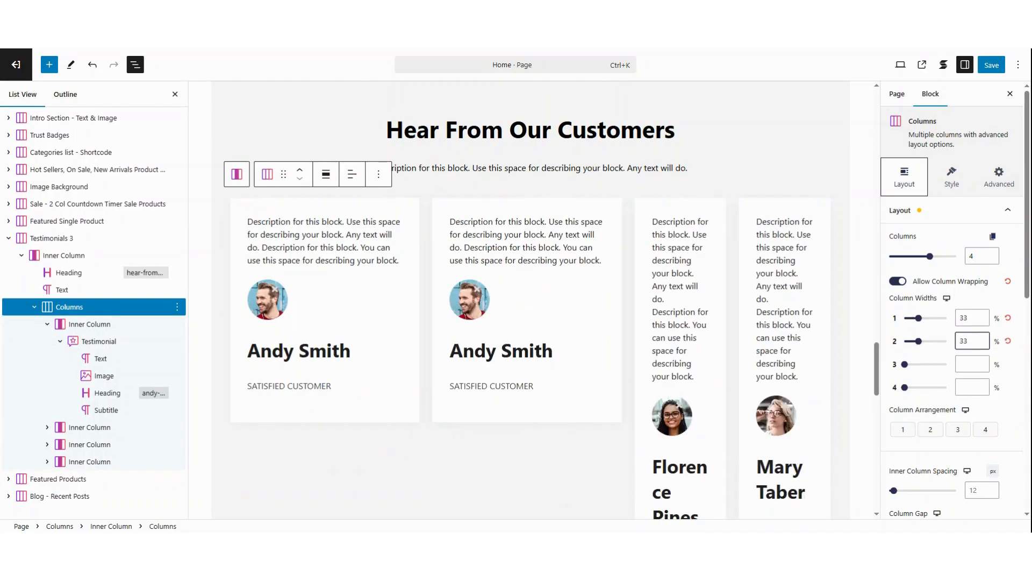
key("Tab")
type("33")
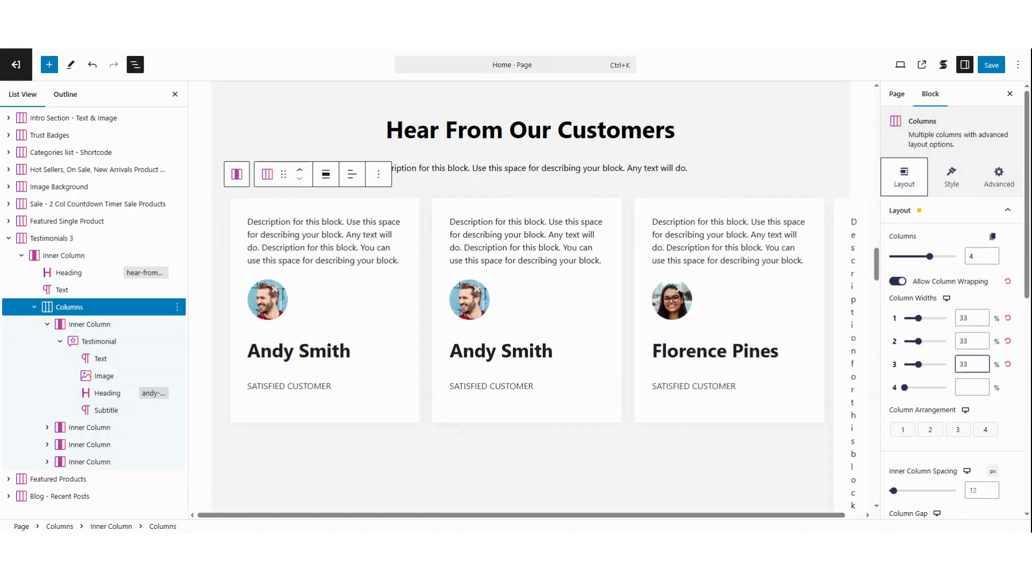
key("Tab")
type("33")
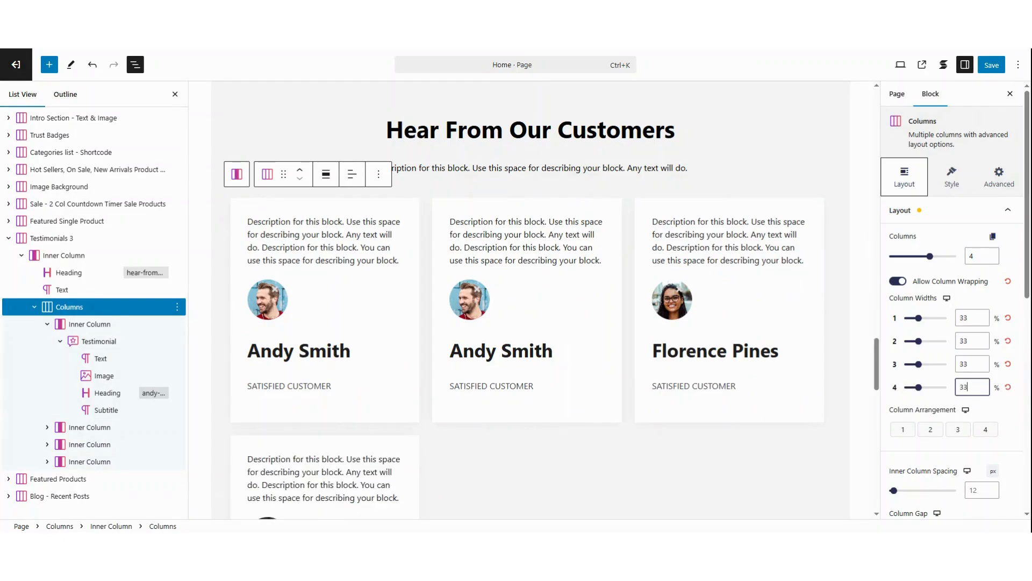
- Check how the testimonial cards wrap on desktop and view the Column Widths settings for mobile
left_click(878, 356)
left_click_drag(880, 368, 880, 376)
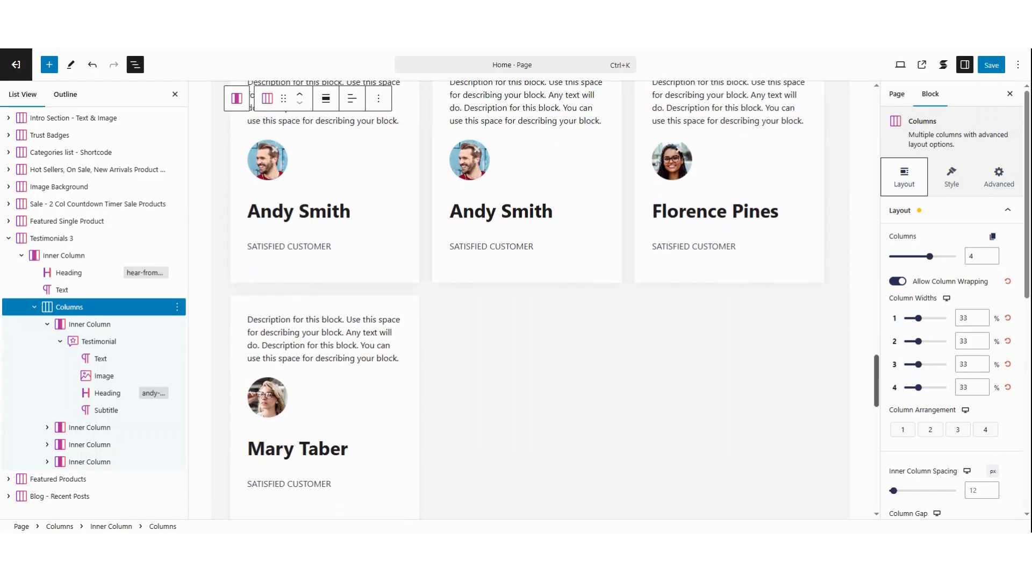
left_click(947, 300)
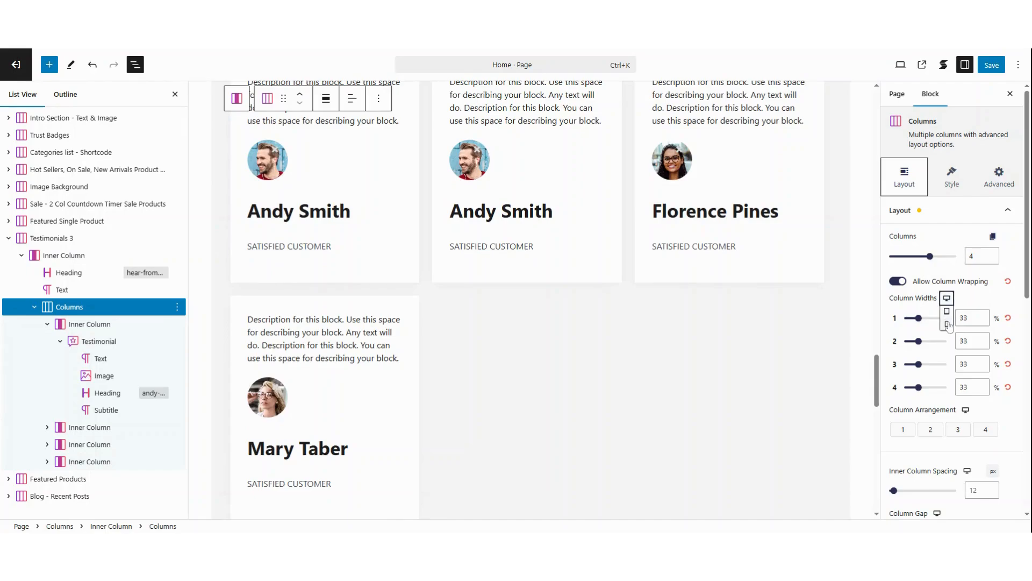
left_click(948, 324)
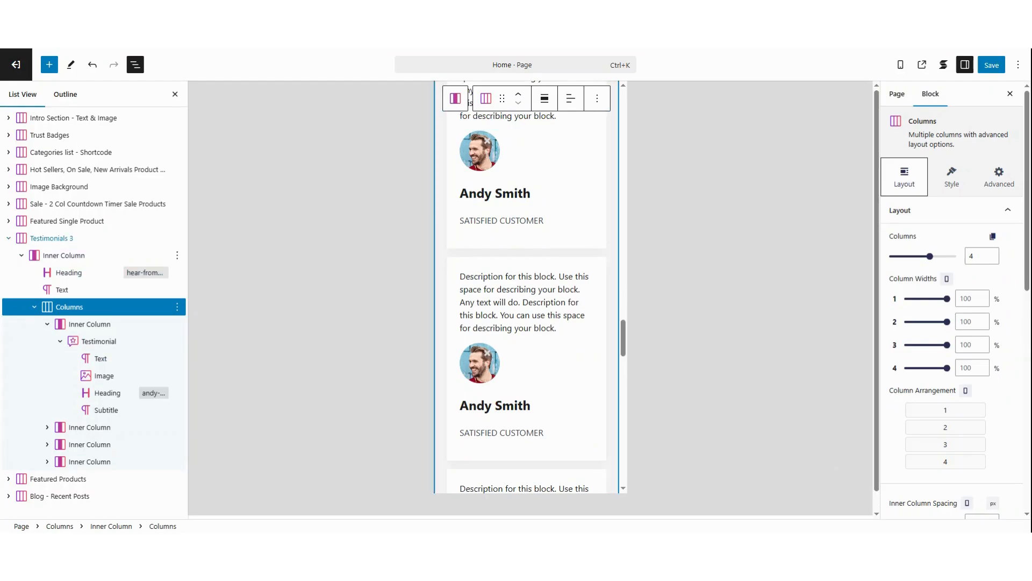
- Collapse the Testimonials 3 section in the block list and switch the page preview back to Desktop
left_click(9, 240)
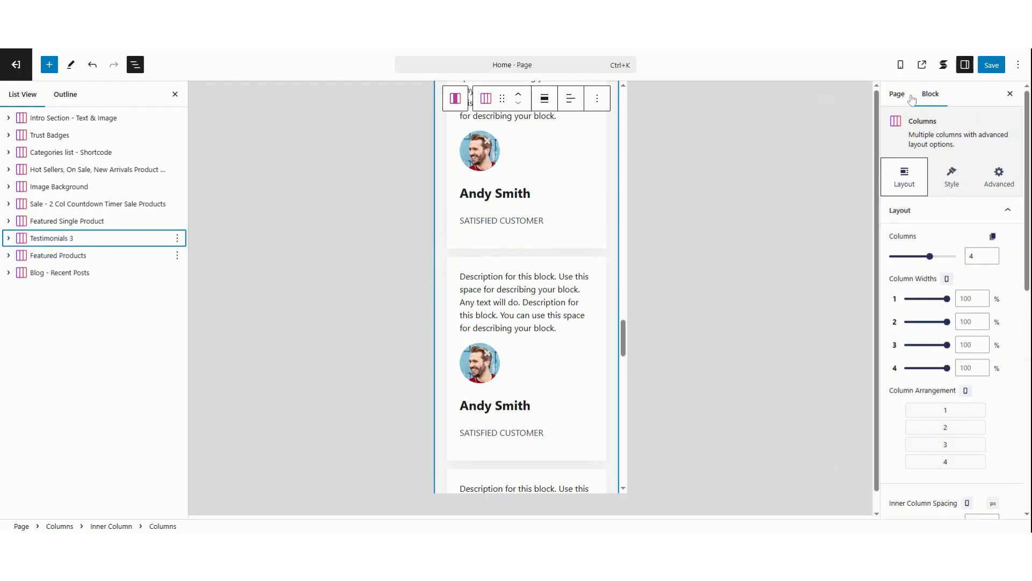
left_click(902, 67)
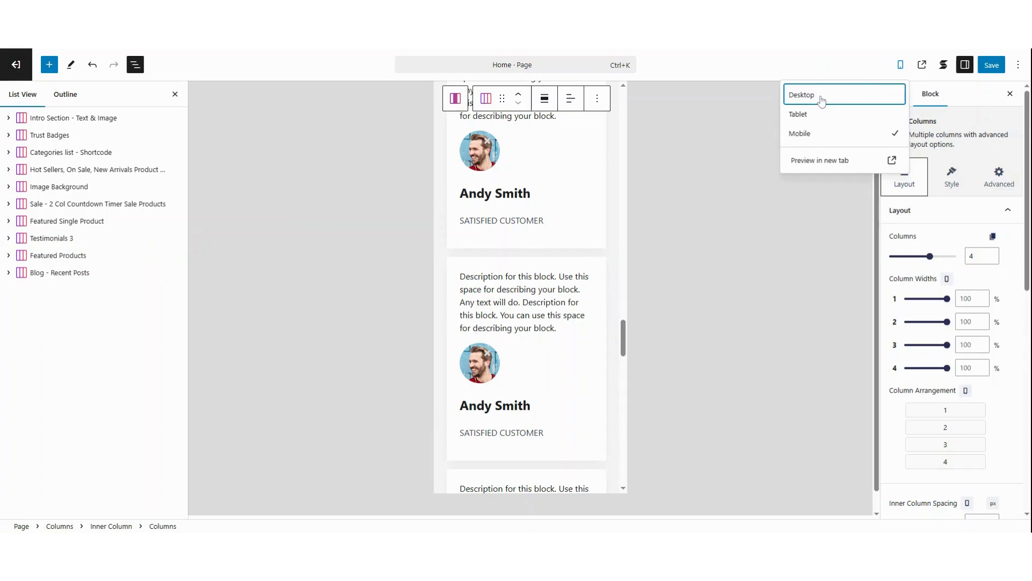
left_click(821, 97)
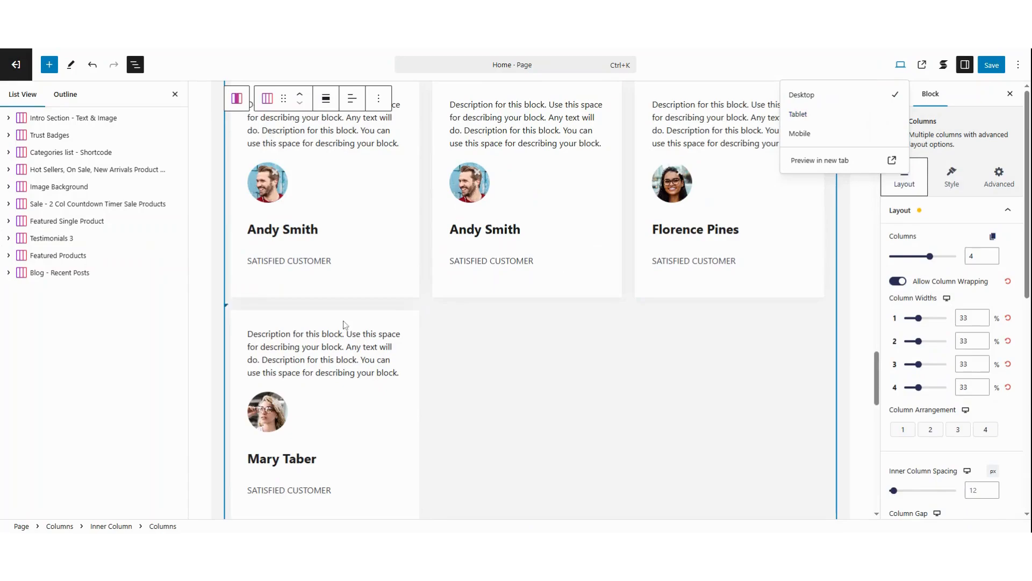
left_click(426, 418)
- Examine the Editors Picks shortcode in the Featured Products section
left_click(79, 254)
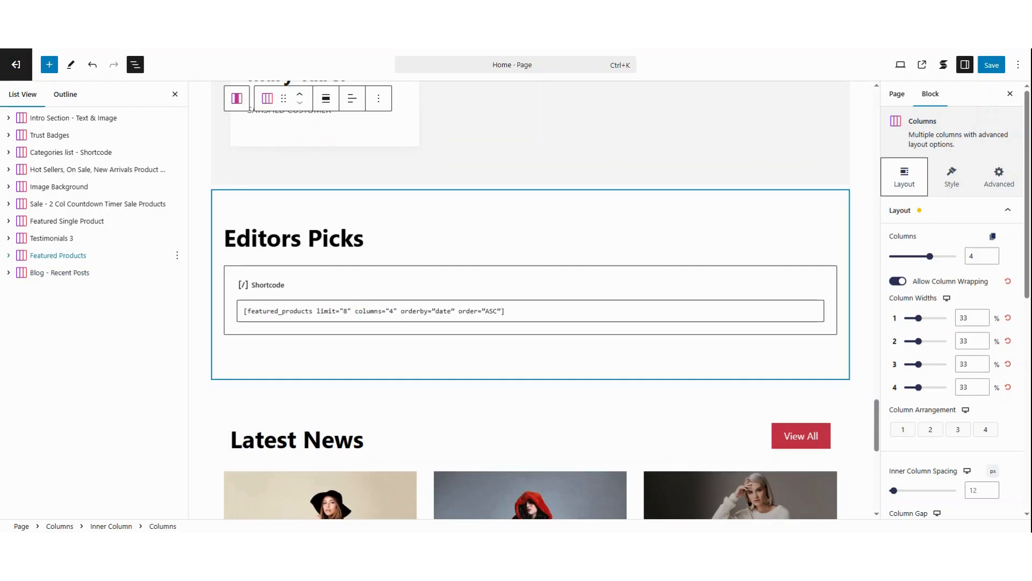
left_click(67, 256)
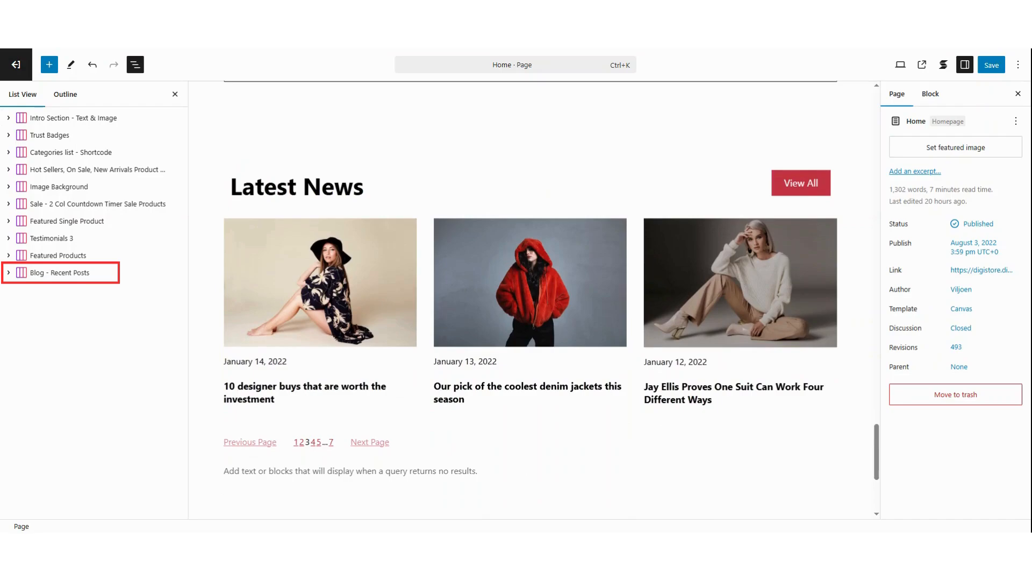
- Select the Blog - Recent Posts section and expand both Inner Columns and the Query Loop to examine their nested blocks
left_click(65, 273)
left_click(10, 273)
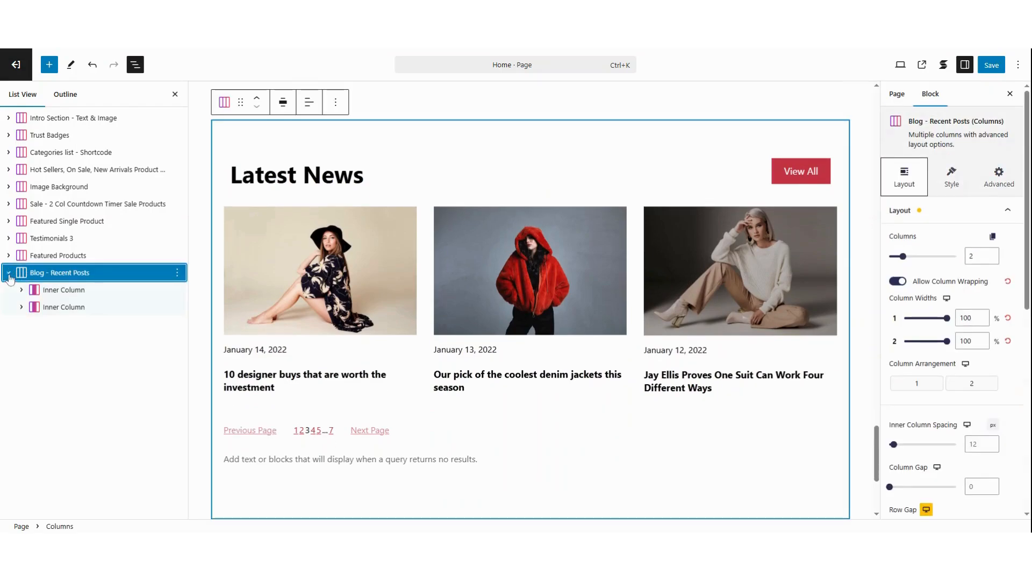
left_click(22, 289)
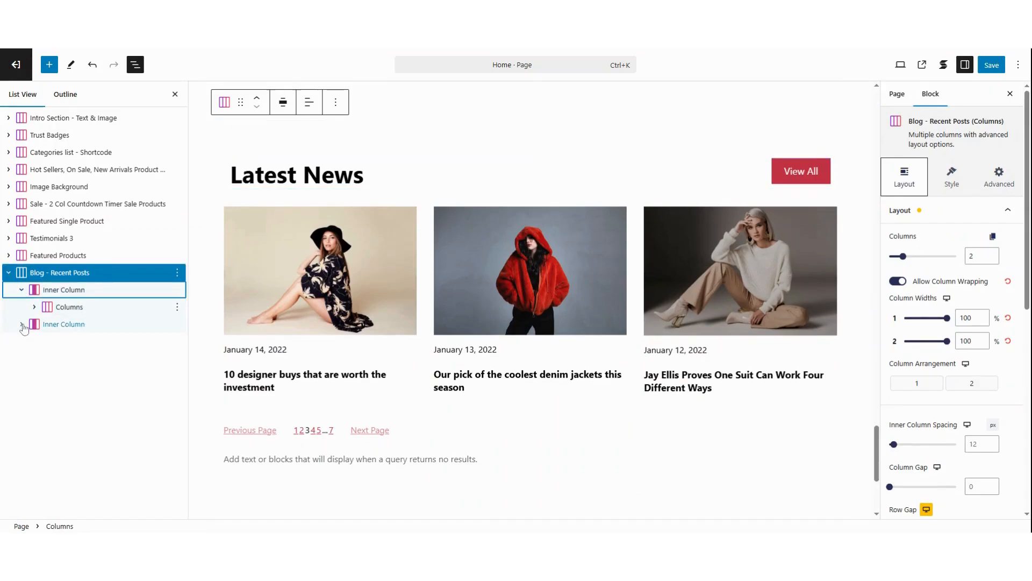
left_click(22, 325)
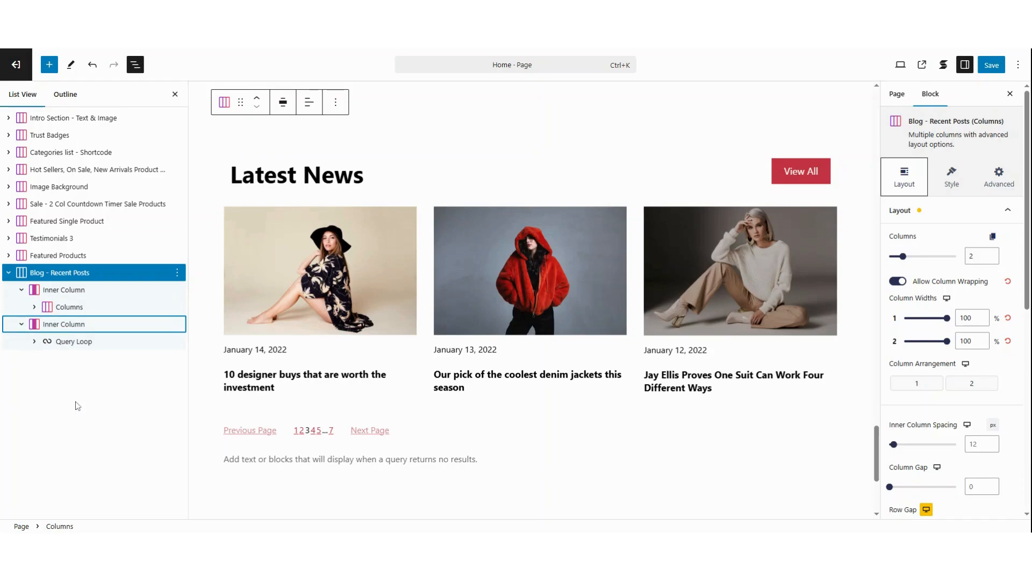
left_click(34, 344)
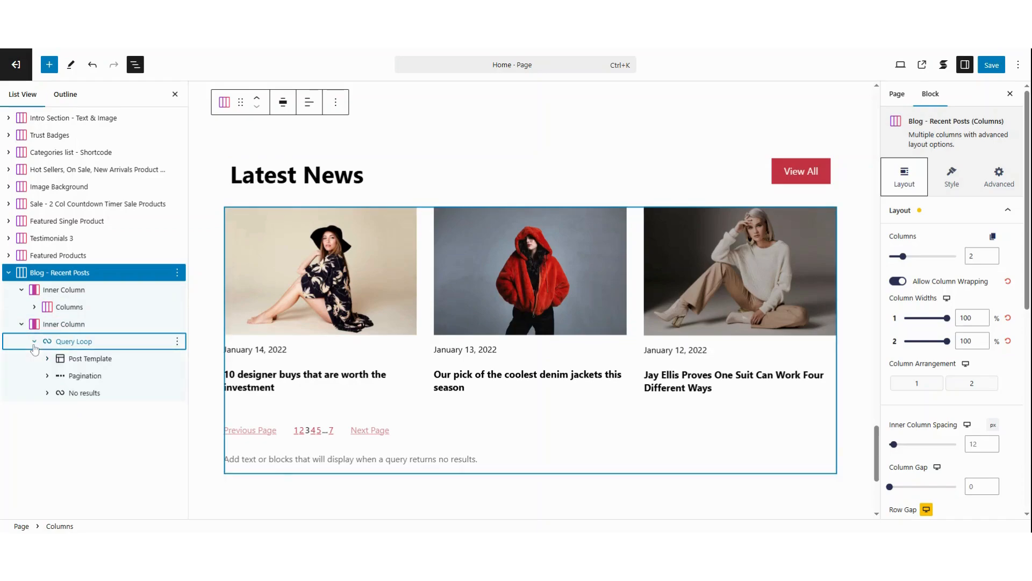